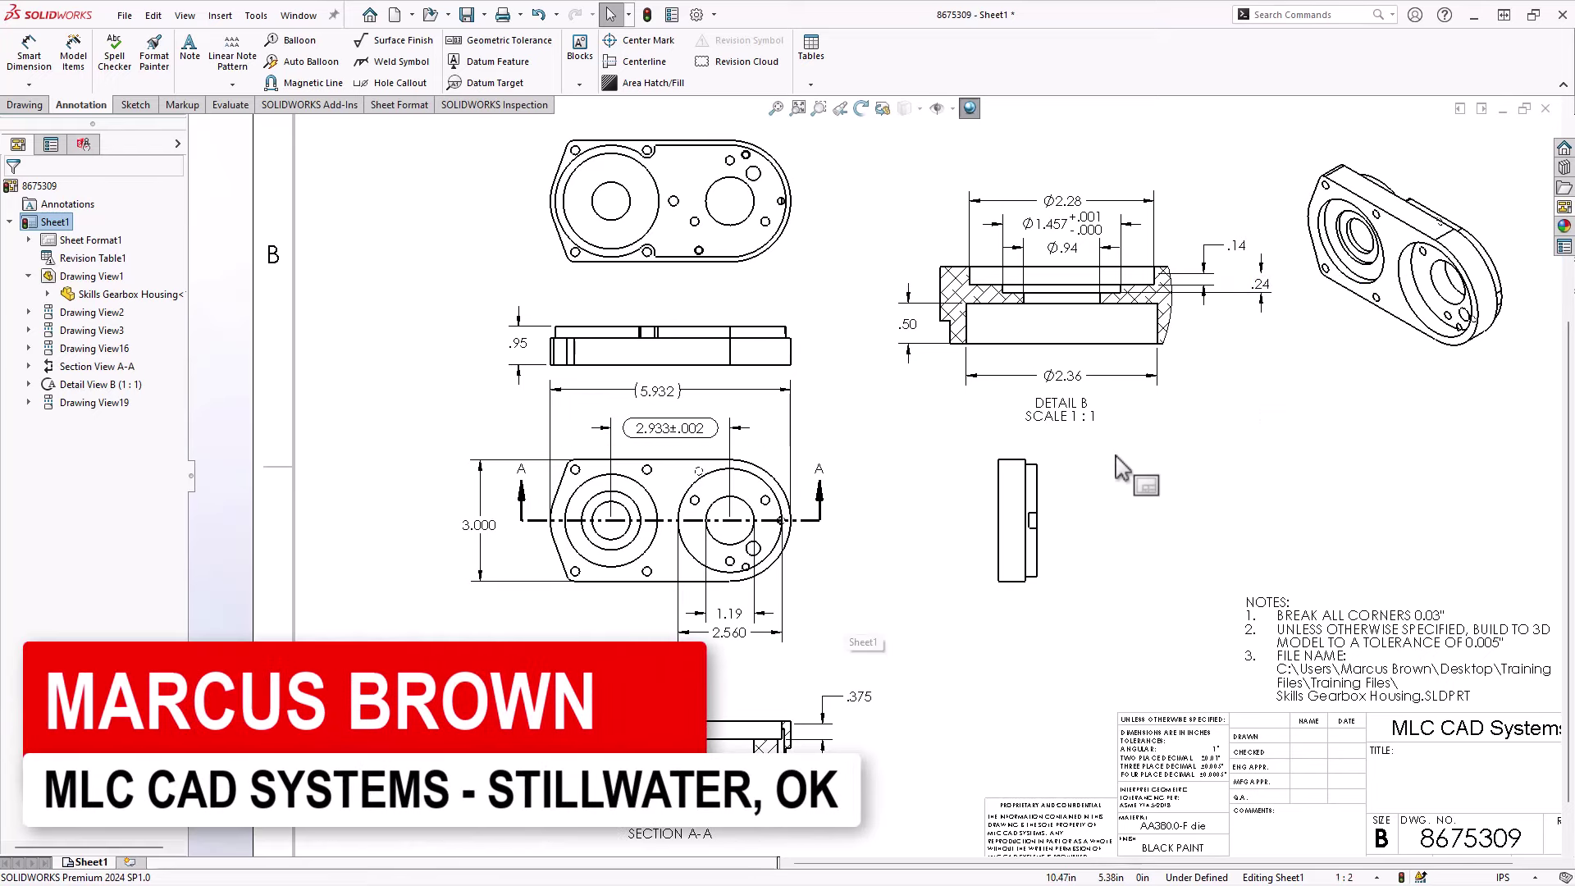
Set the tolerance precision of the Ø1.457 bore dimension in Detail B to four decimal places (.1234)
scroll(1087, 257, "down", 1)
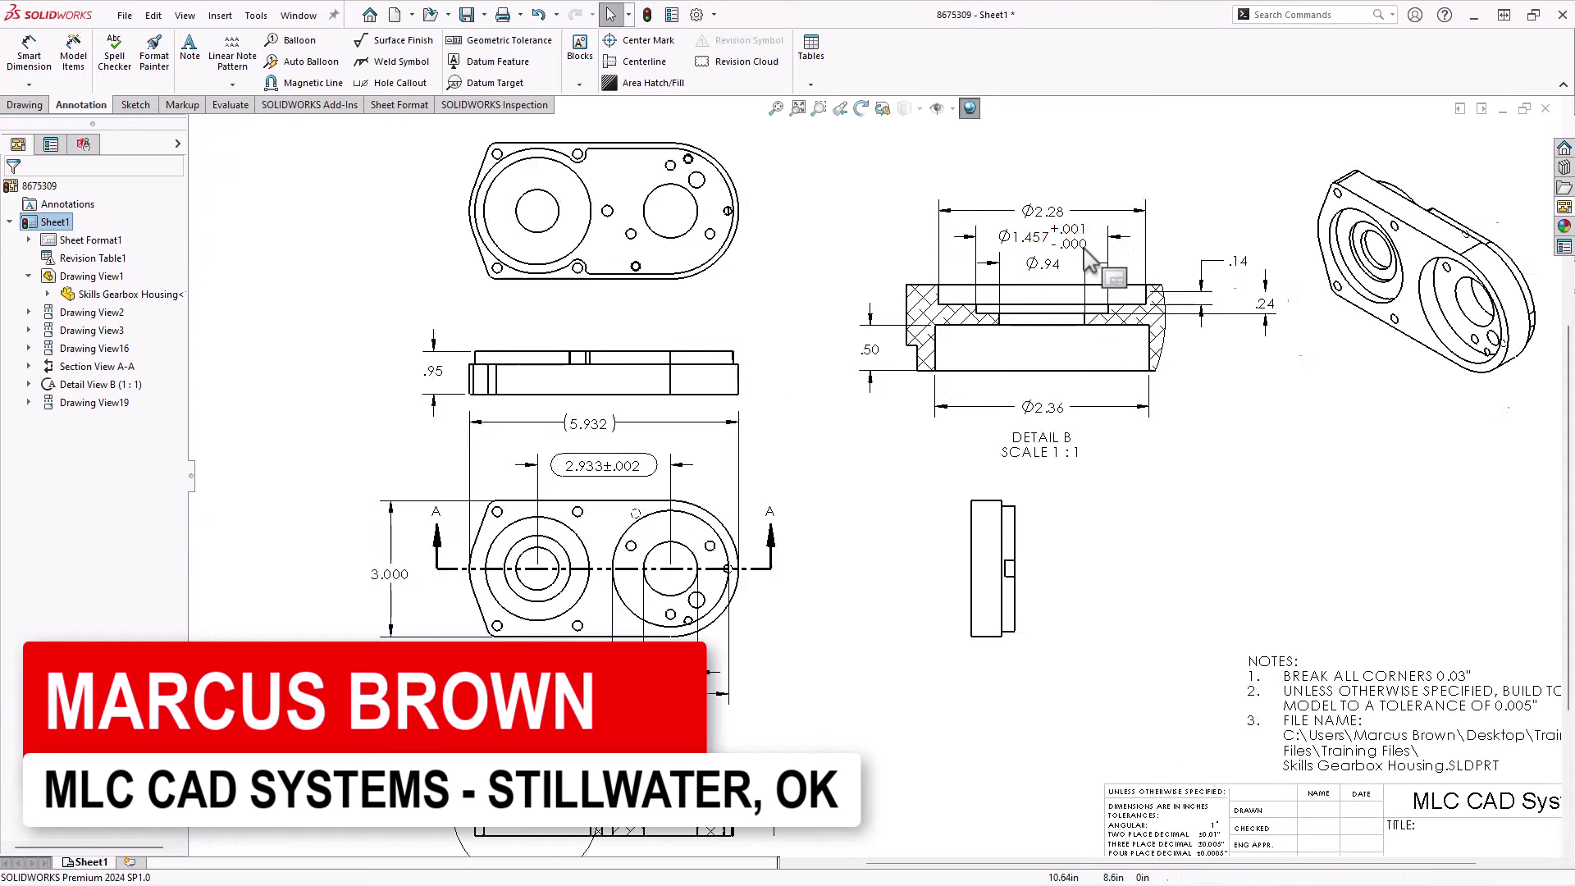
scroll(944, 361, "down", 2)
scroll(1072, 387, "down", 1)
scroll(1270, 640, "down", 1)
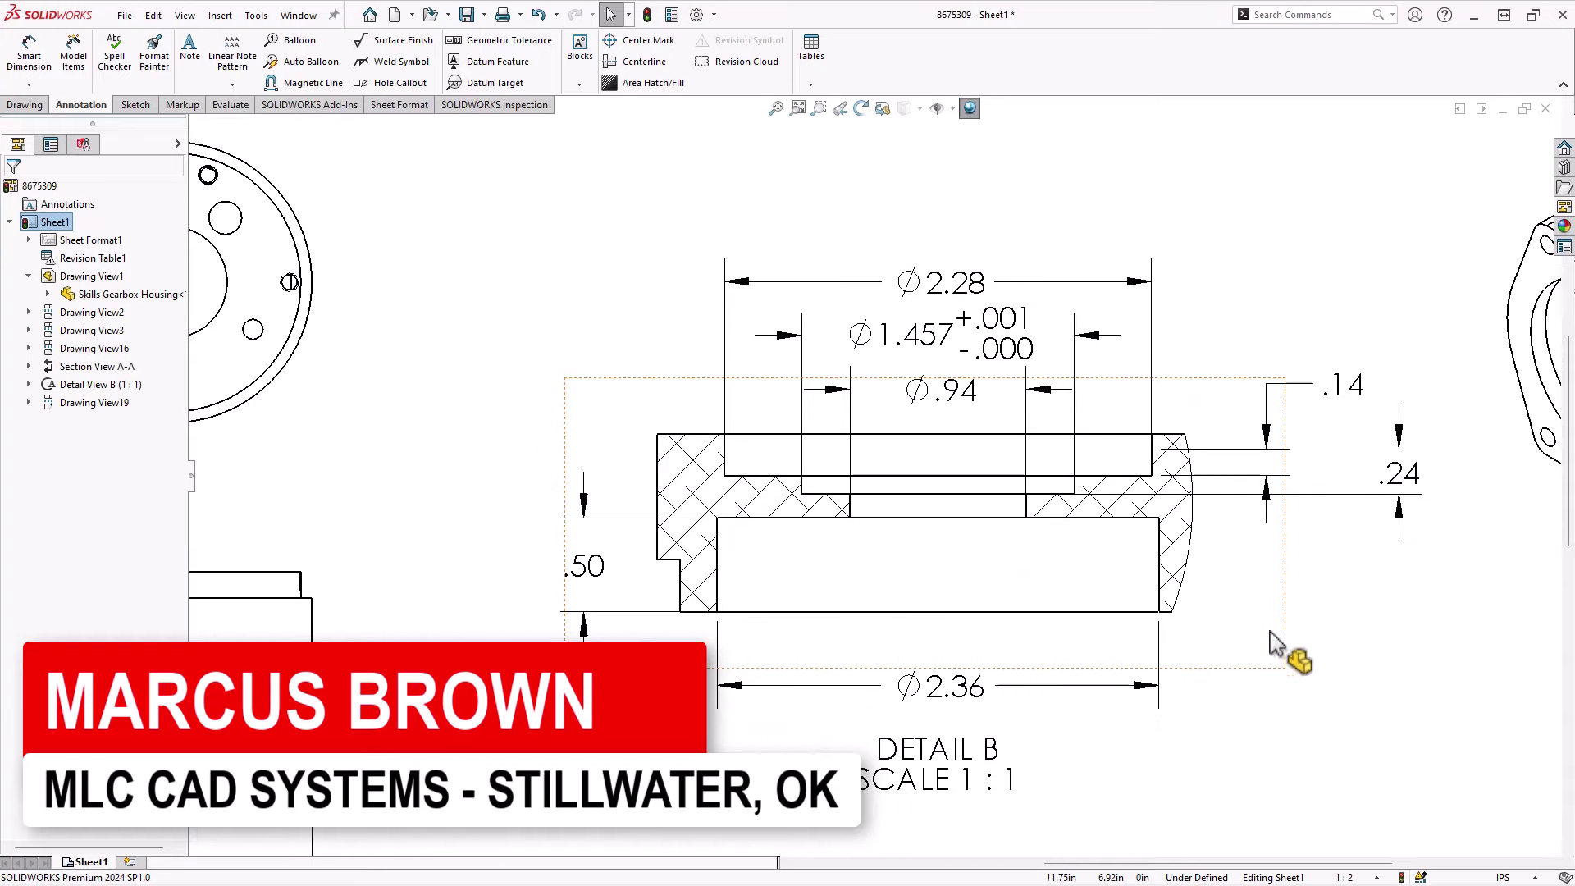
middle_click_drag(1271, 640, 1211, 583)
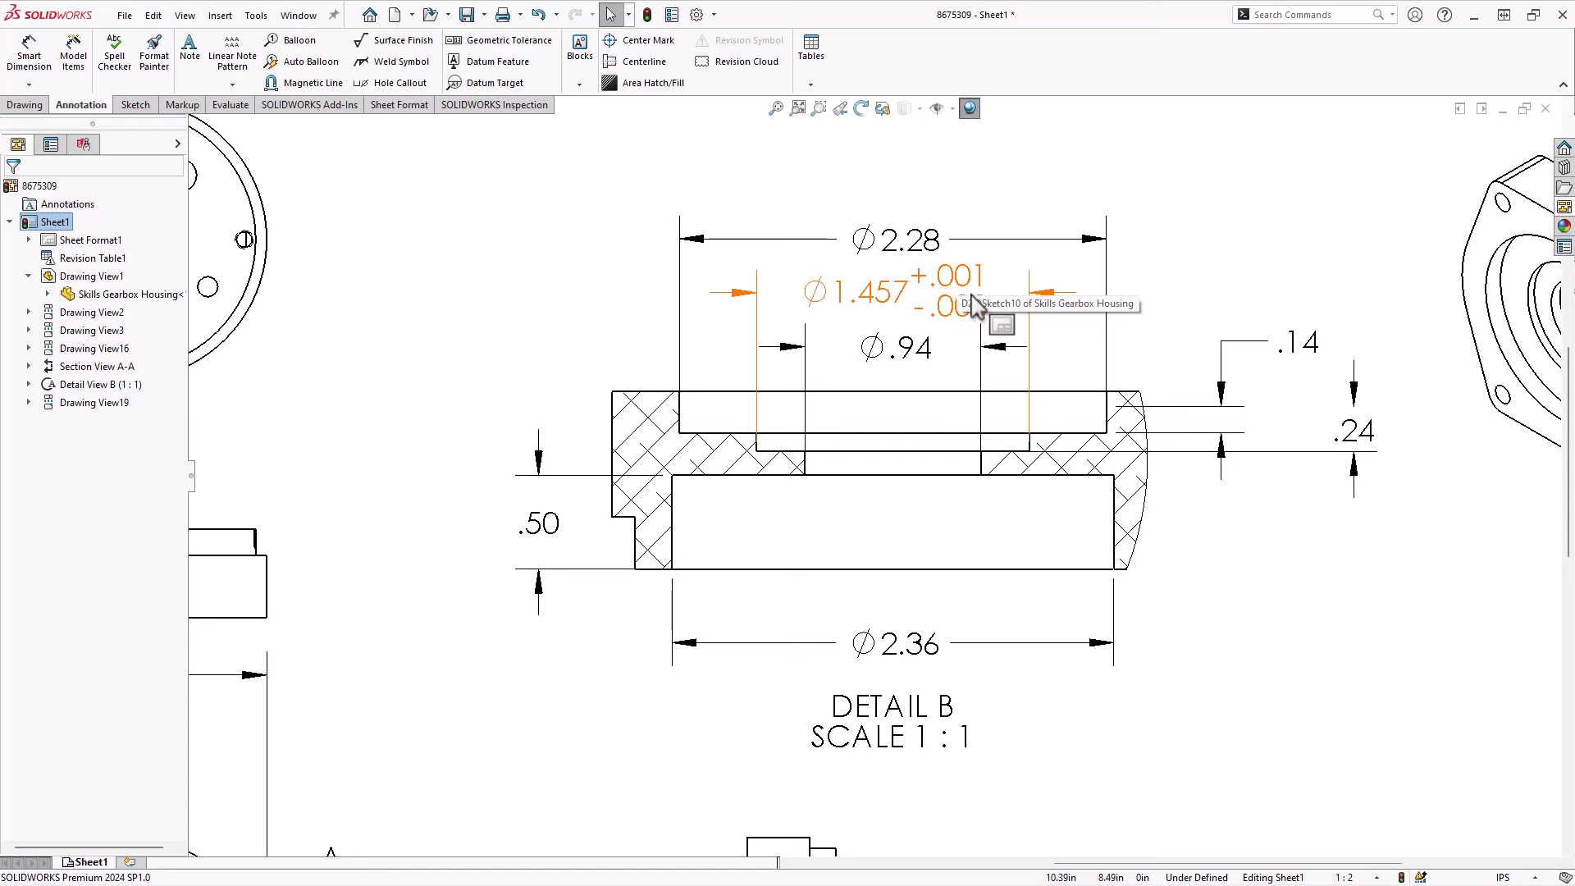
left_click(917, 308)
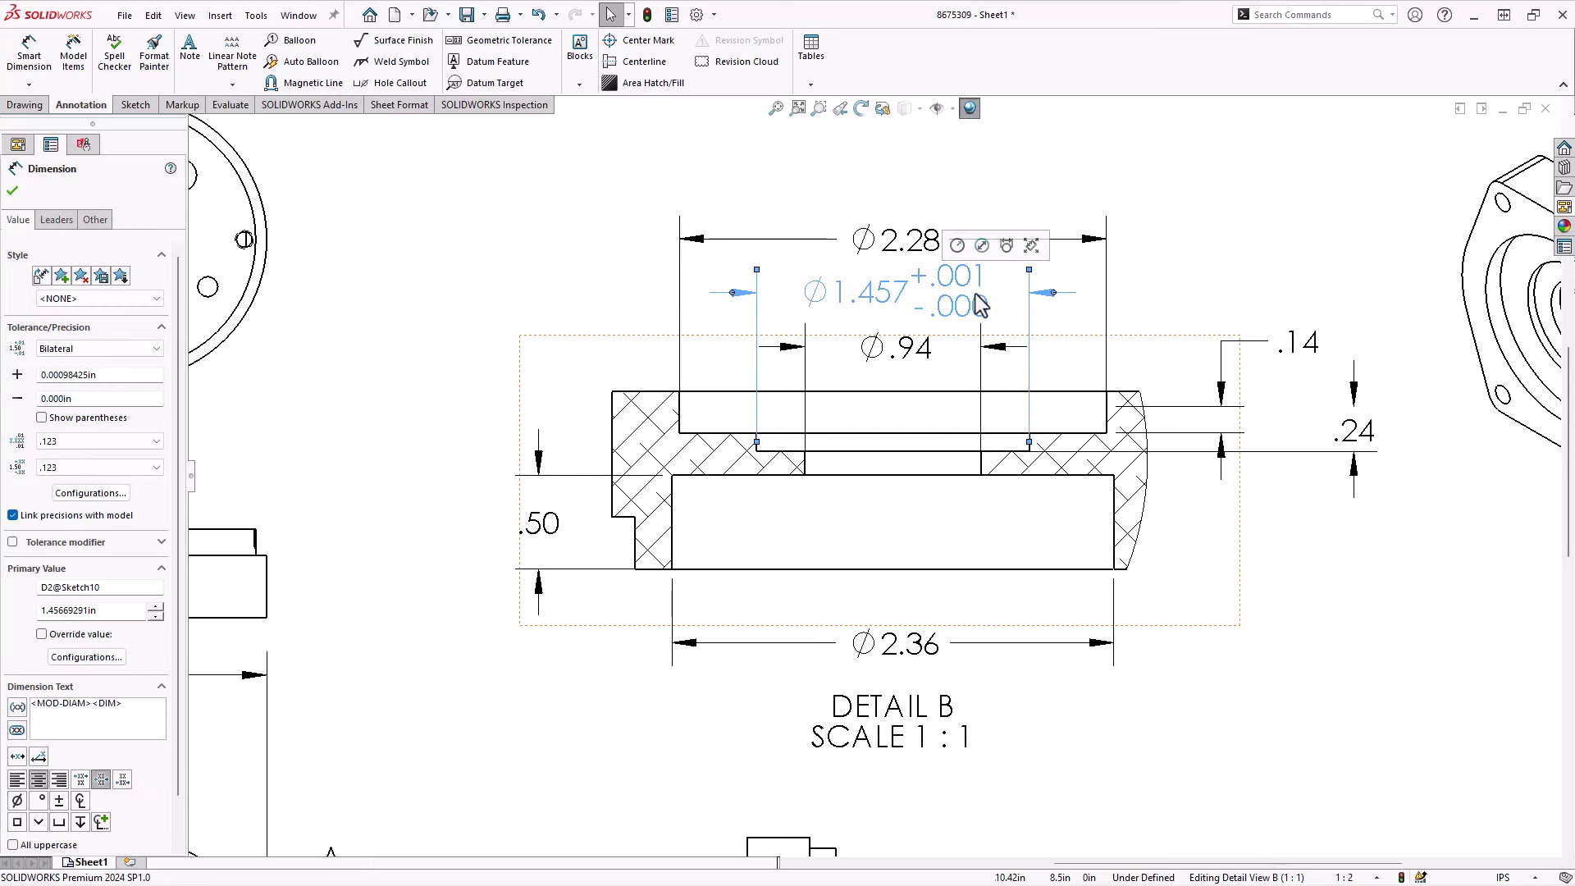
scroll(980, 305, "down", 3)
scroll(1009, 251, "down", 1)
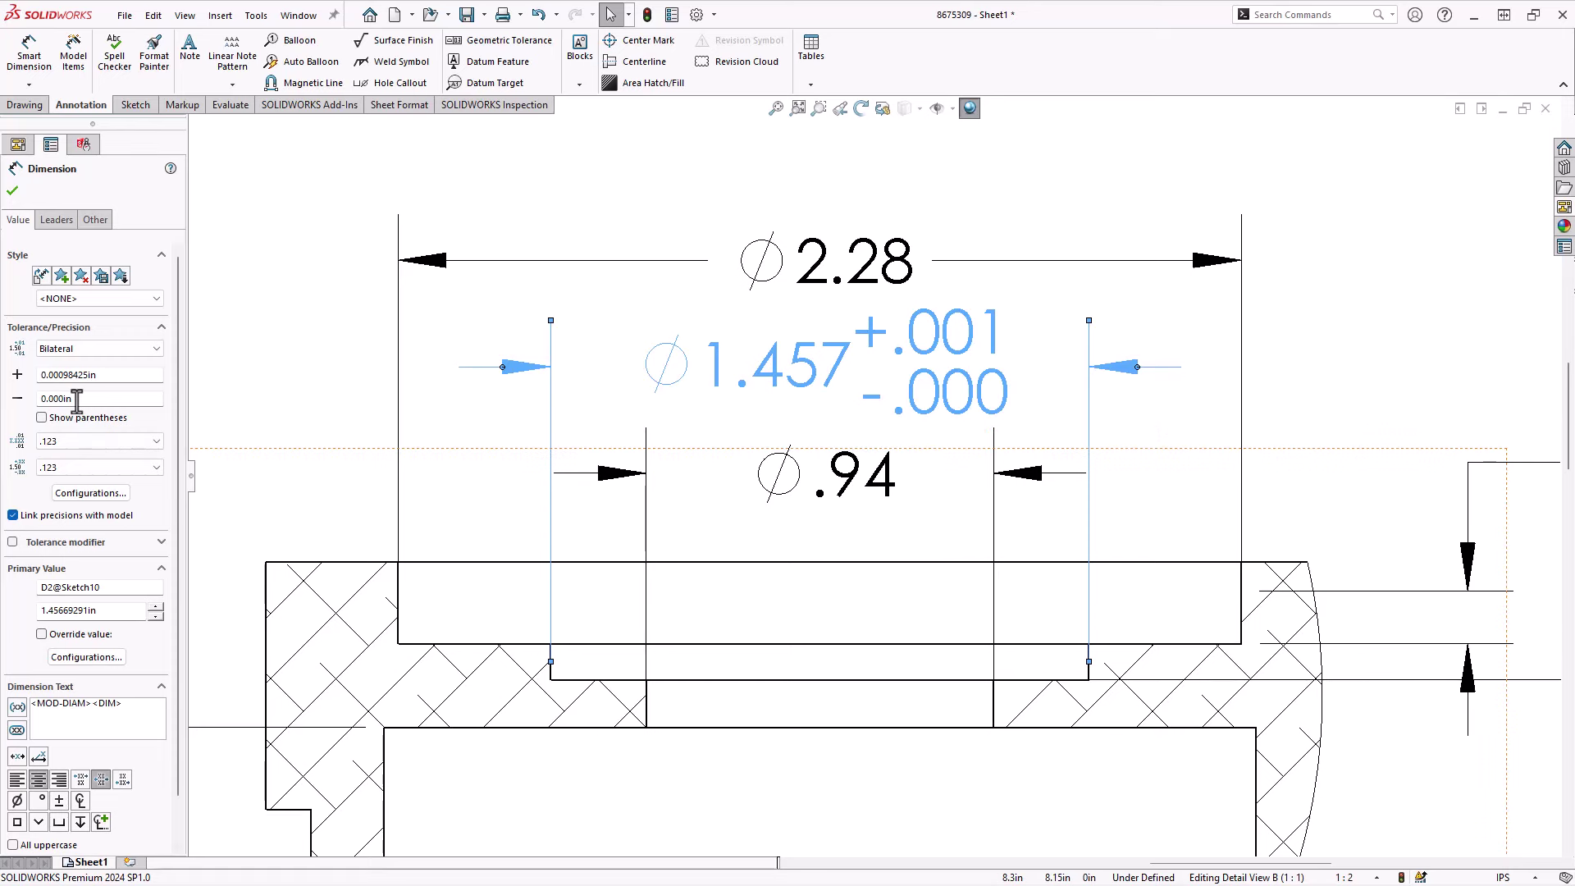
left_click(69, 467)
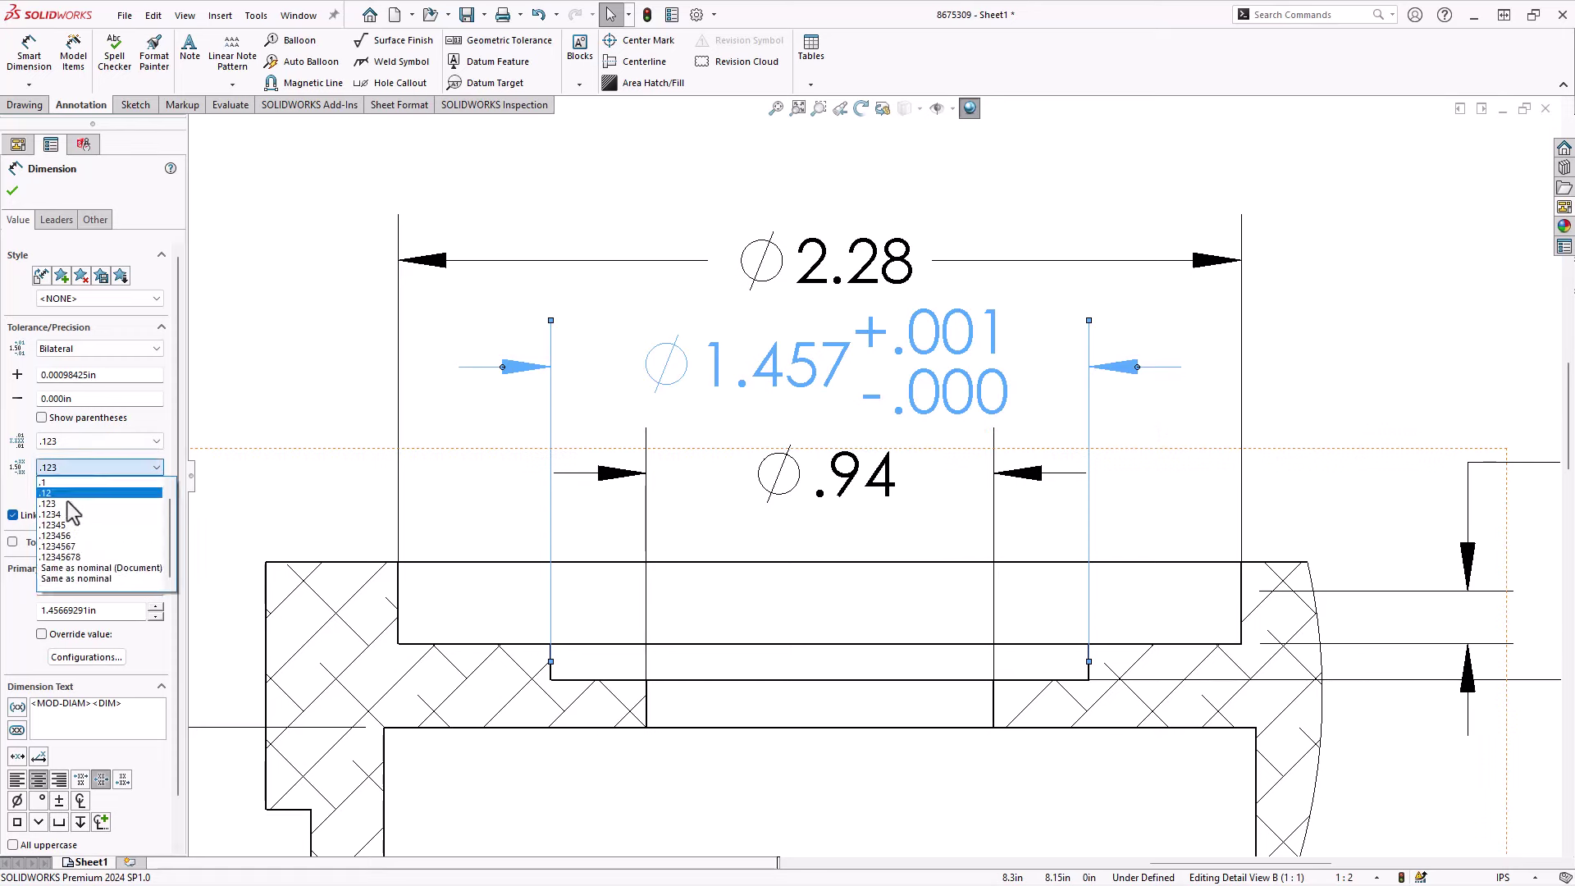
left_click(65, 515)
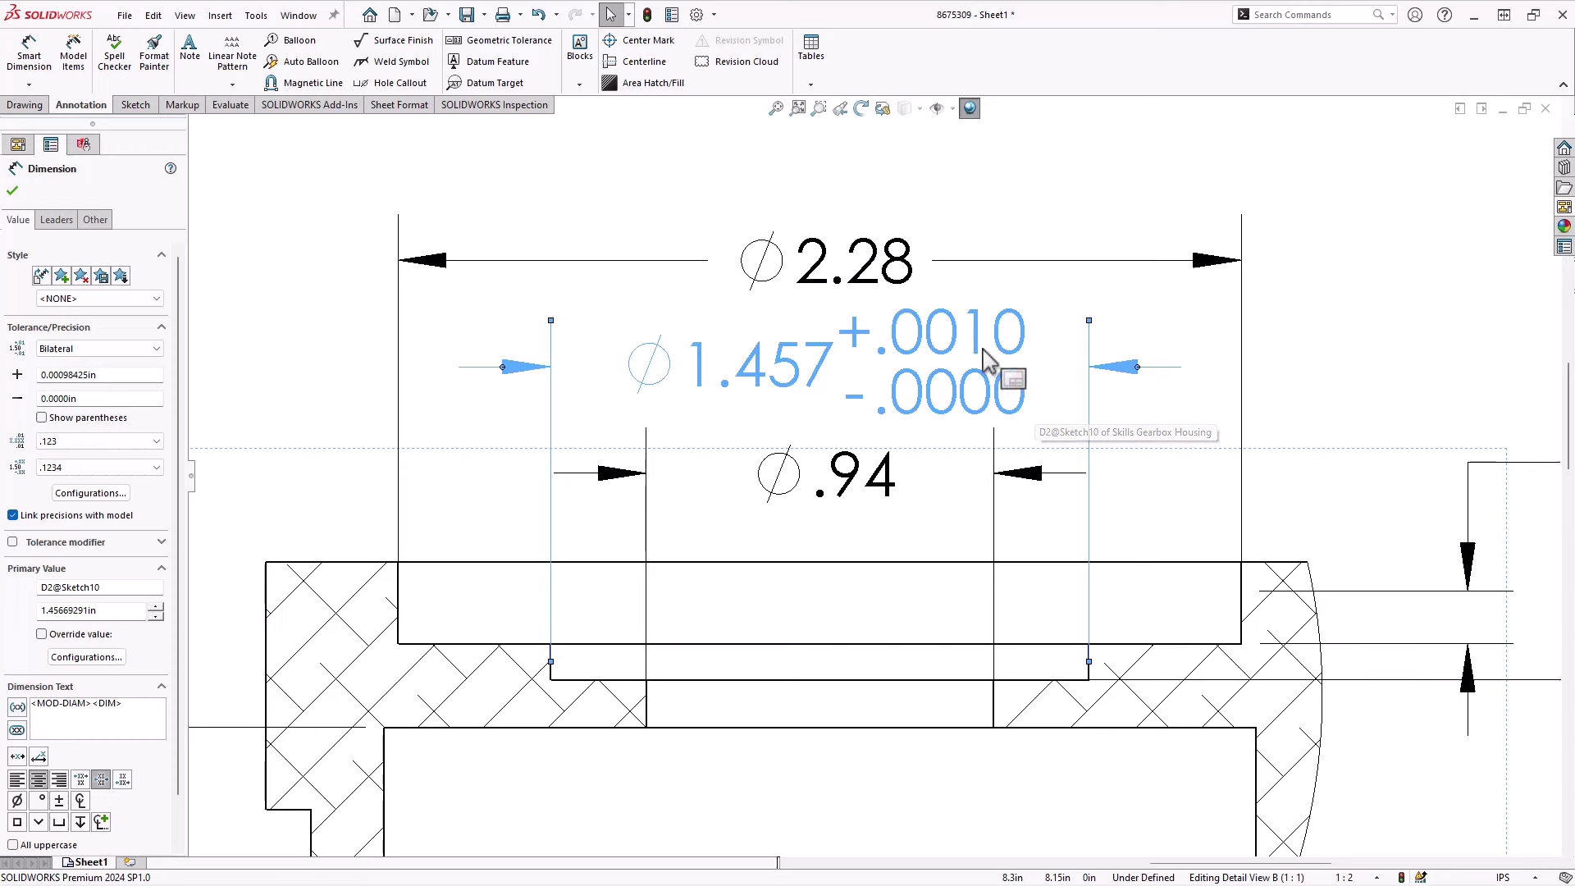
Change the toleranced bore diameter in Detail B to exactly 1.457 in and rebuild the drawing
double_click(781, 379)
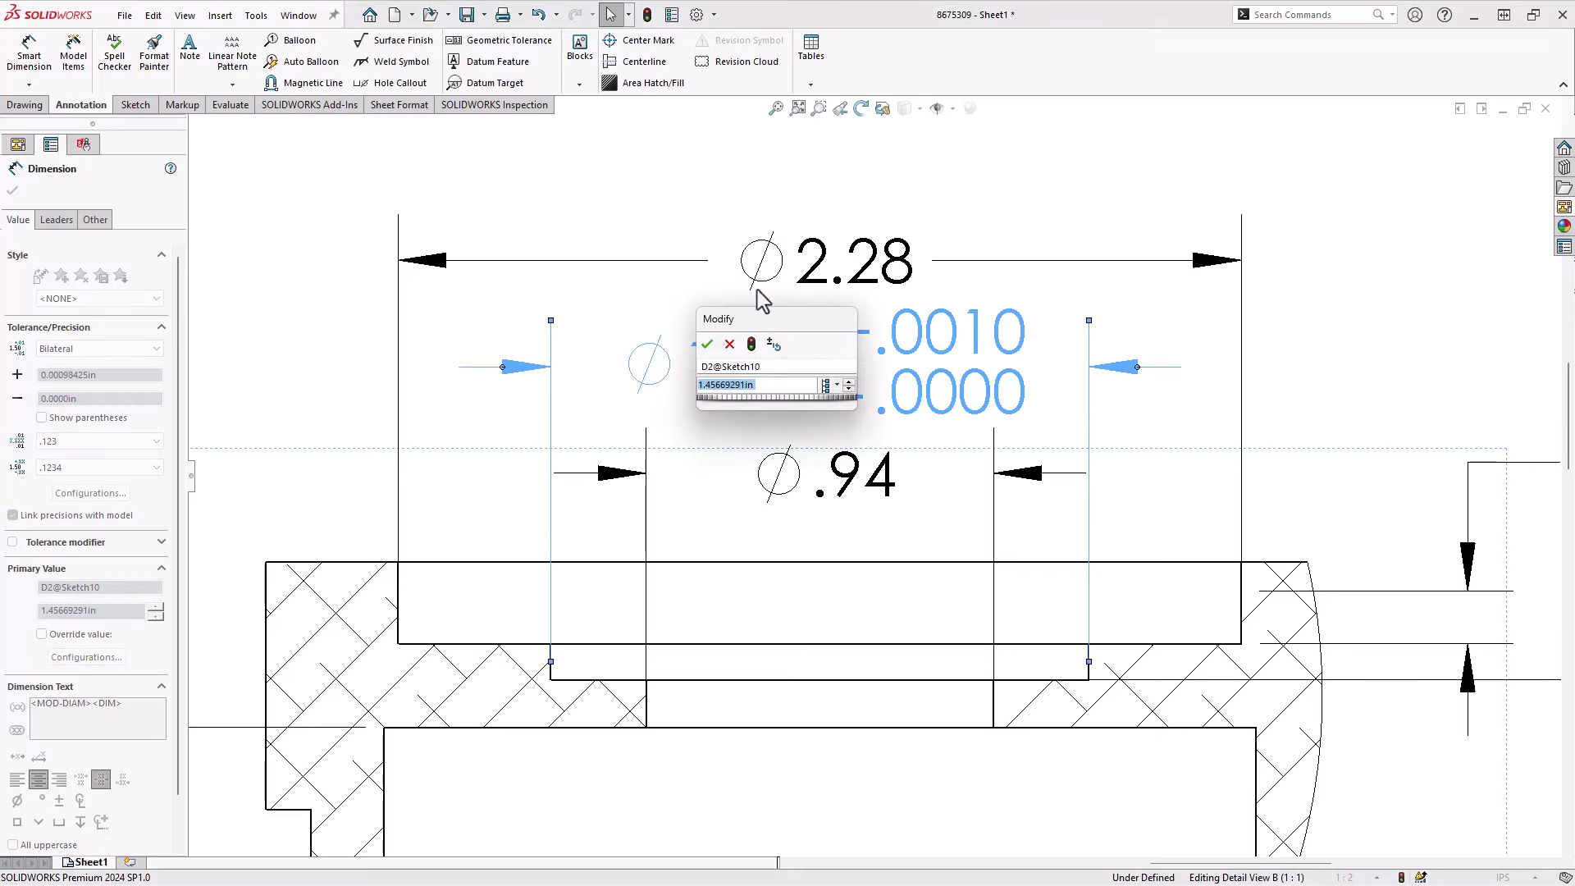
left_click_drag(707, 318, 836, 171)
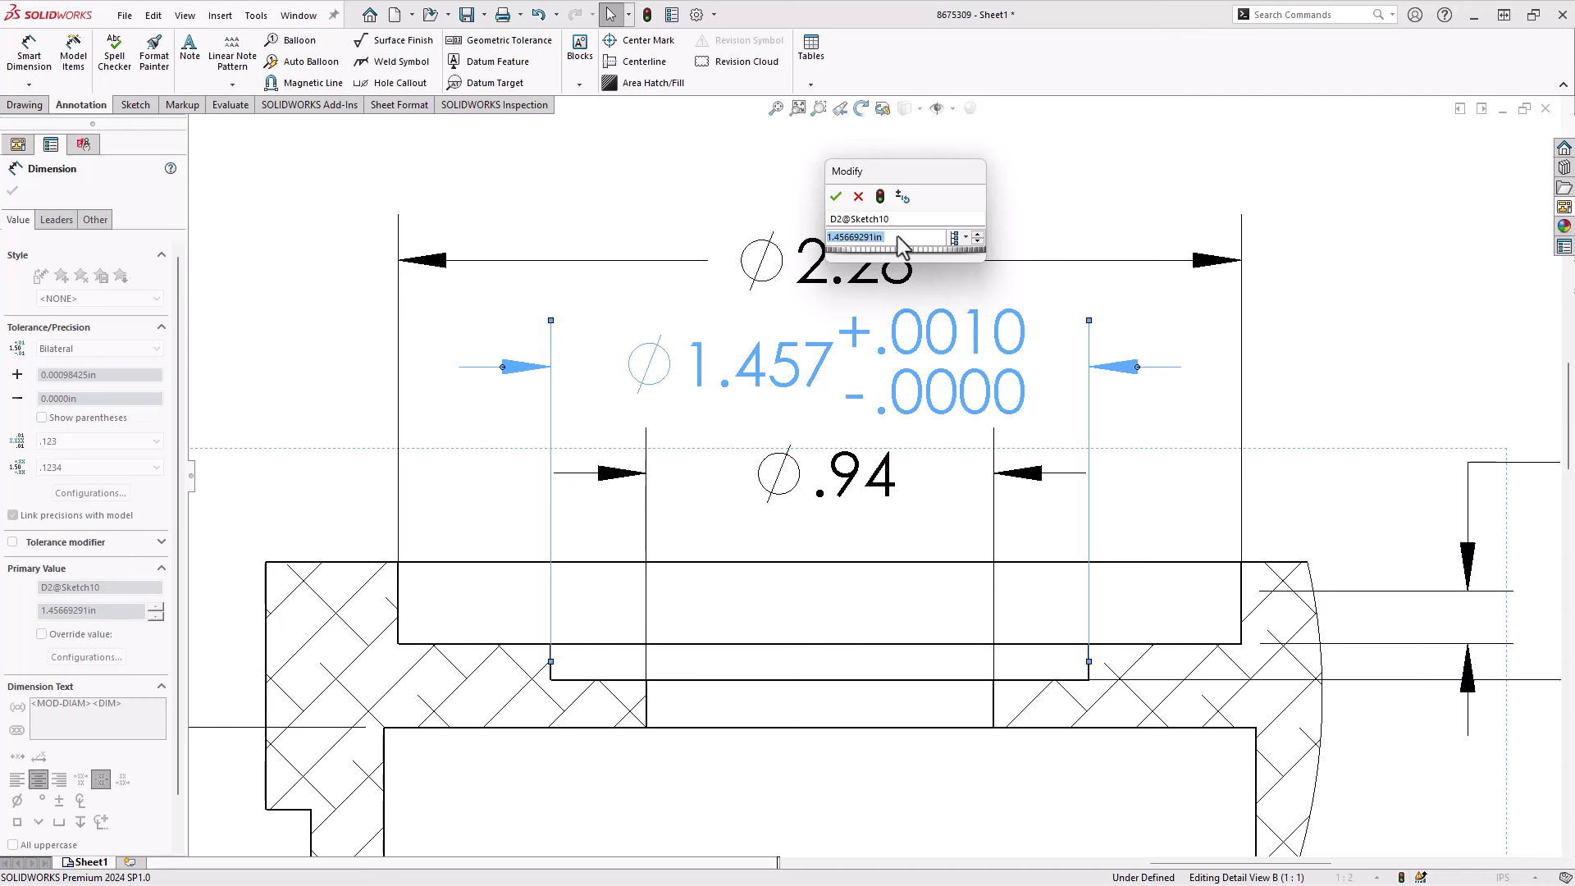
left_click(899, 237)
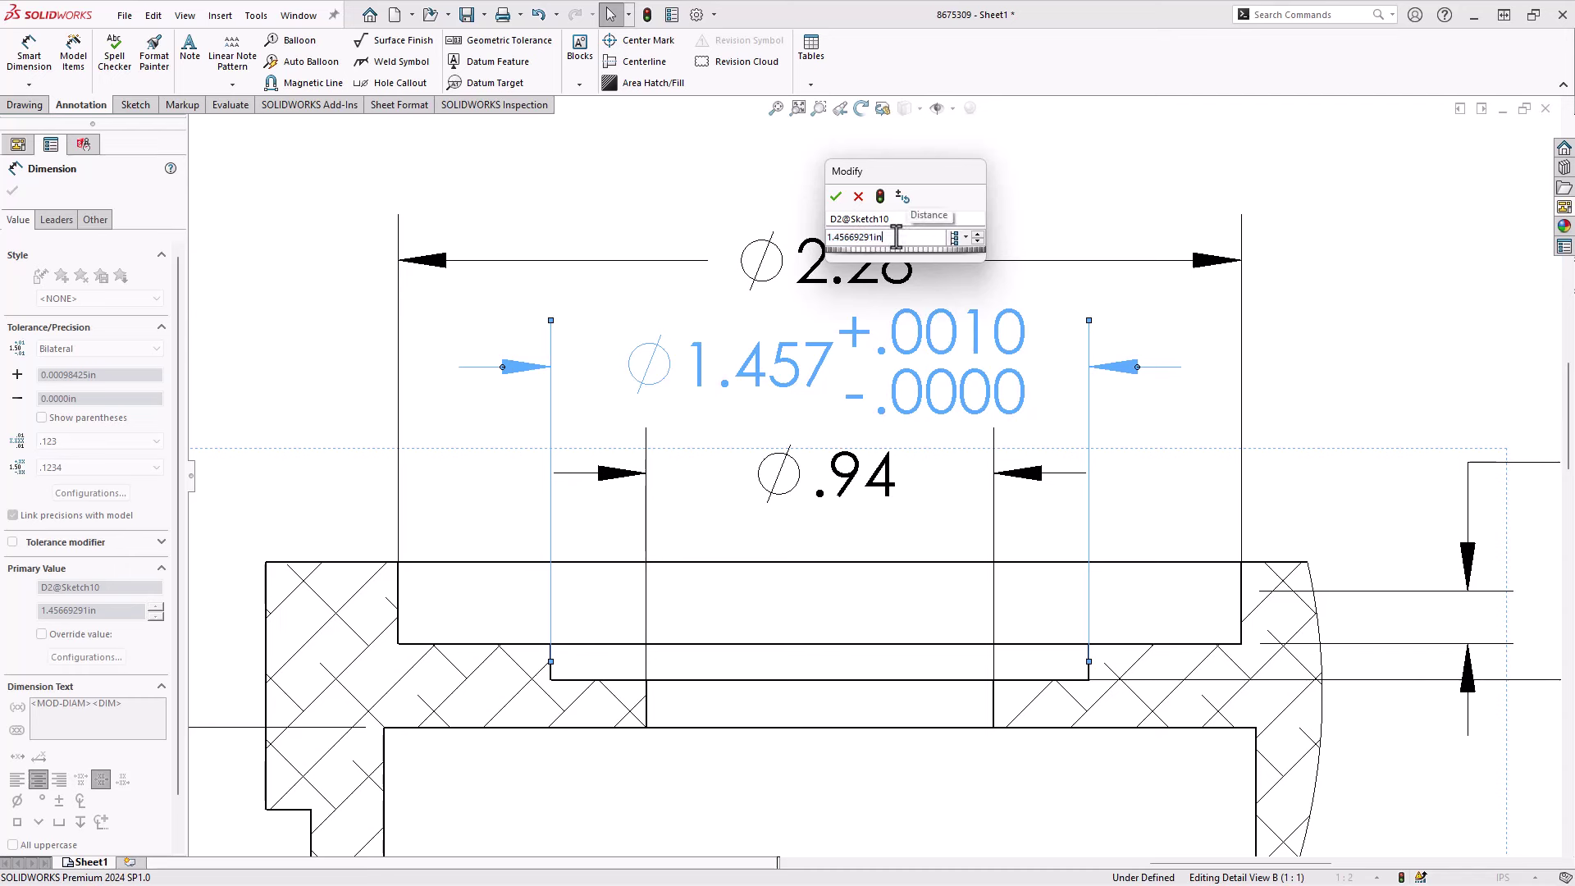
left_click_drag(897, 237, 810, 232)
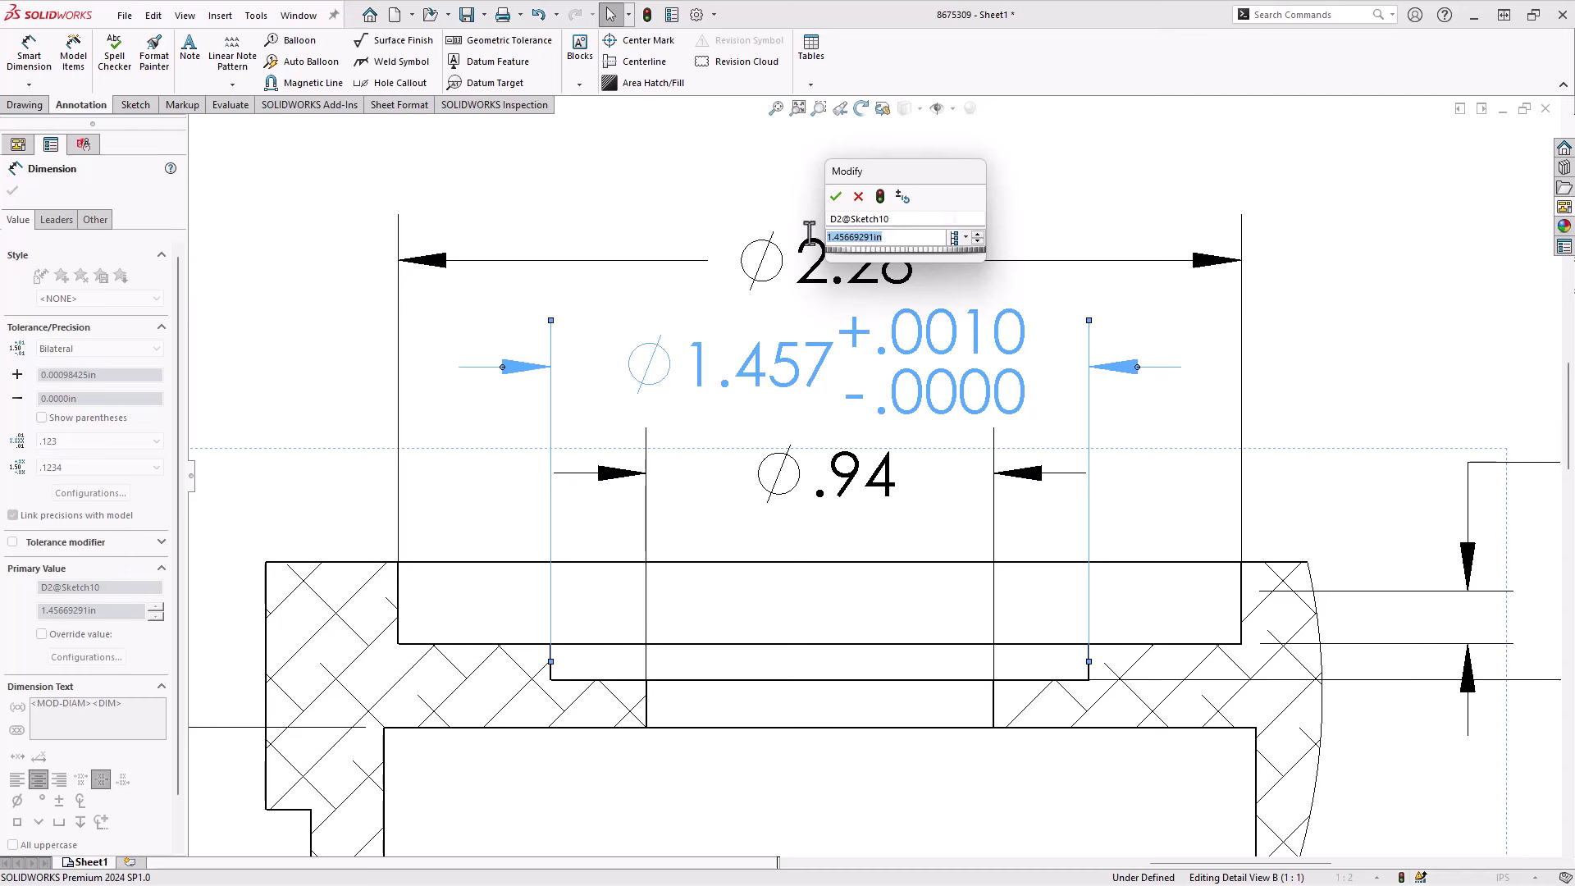
type("1.457")
key("Return")
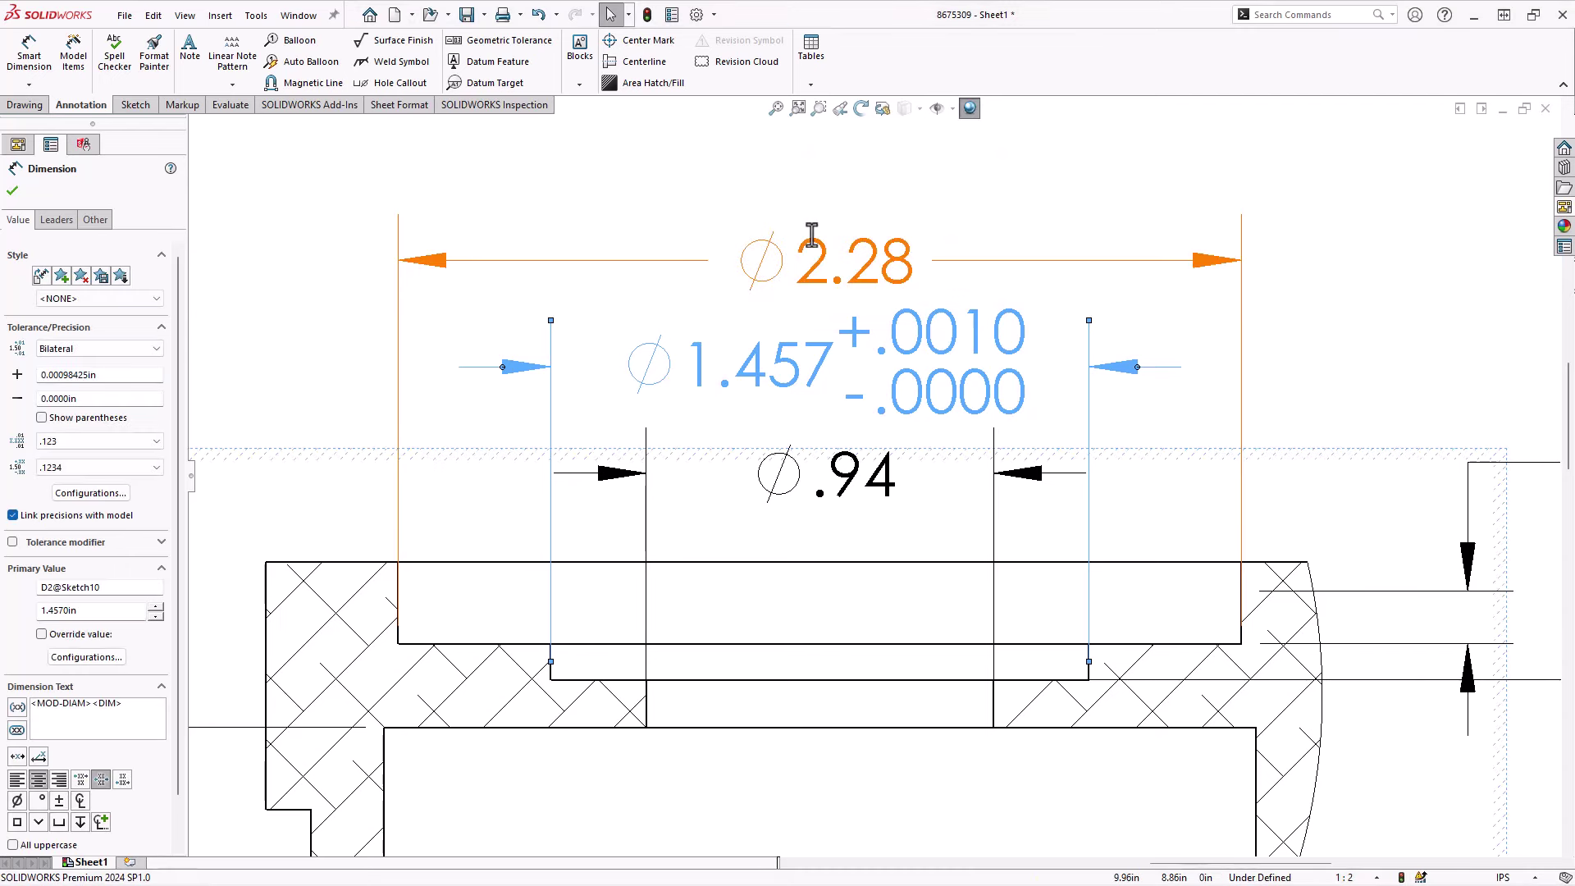
left_click(872, 197)
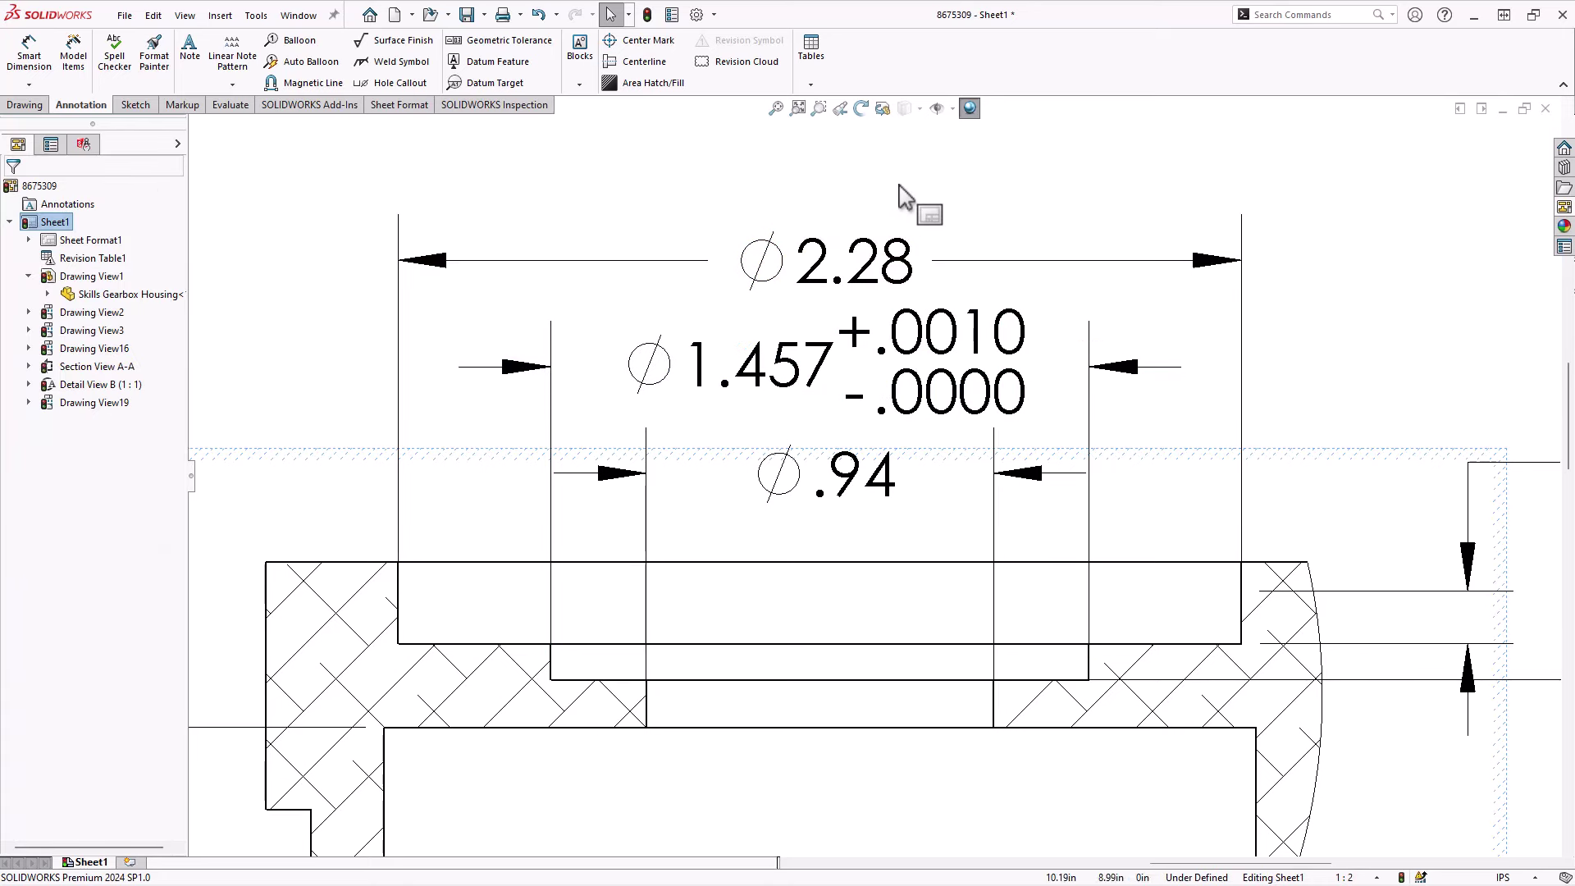
left_click(647, 15)
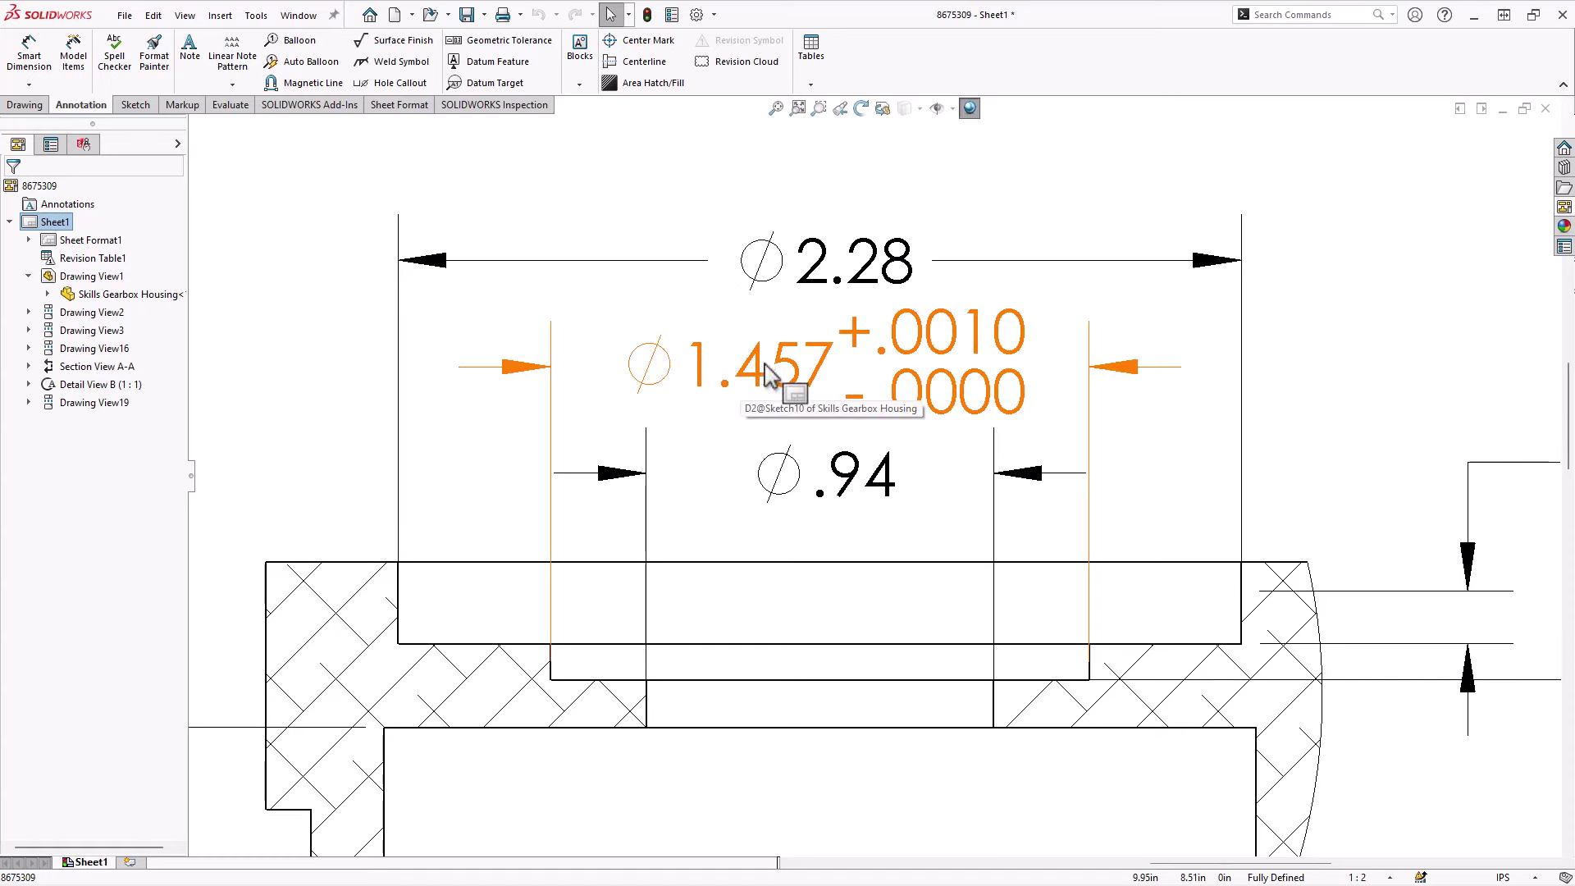
Delete the .24 and .14 depth dimensions beside Detail B
scroll(1223, 351, "up", 5)
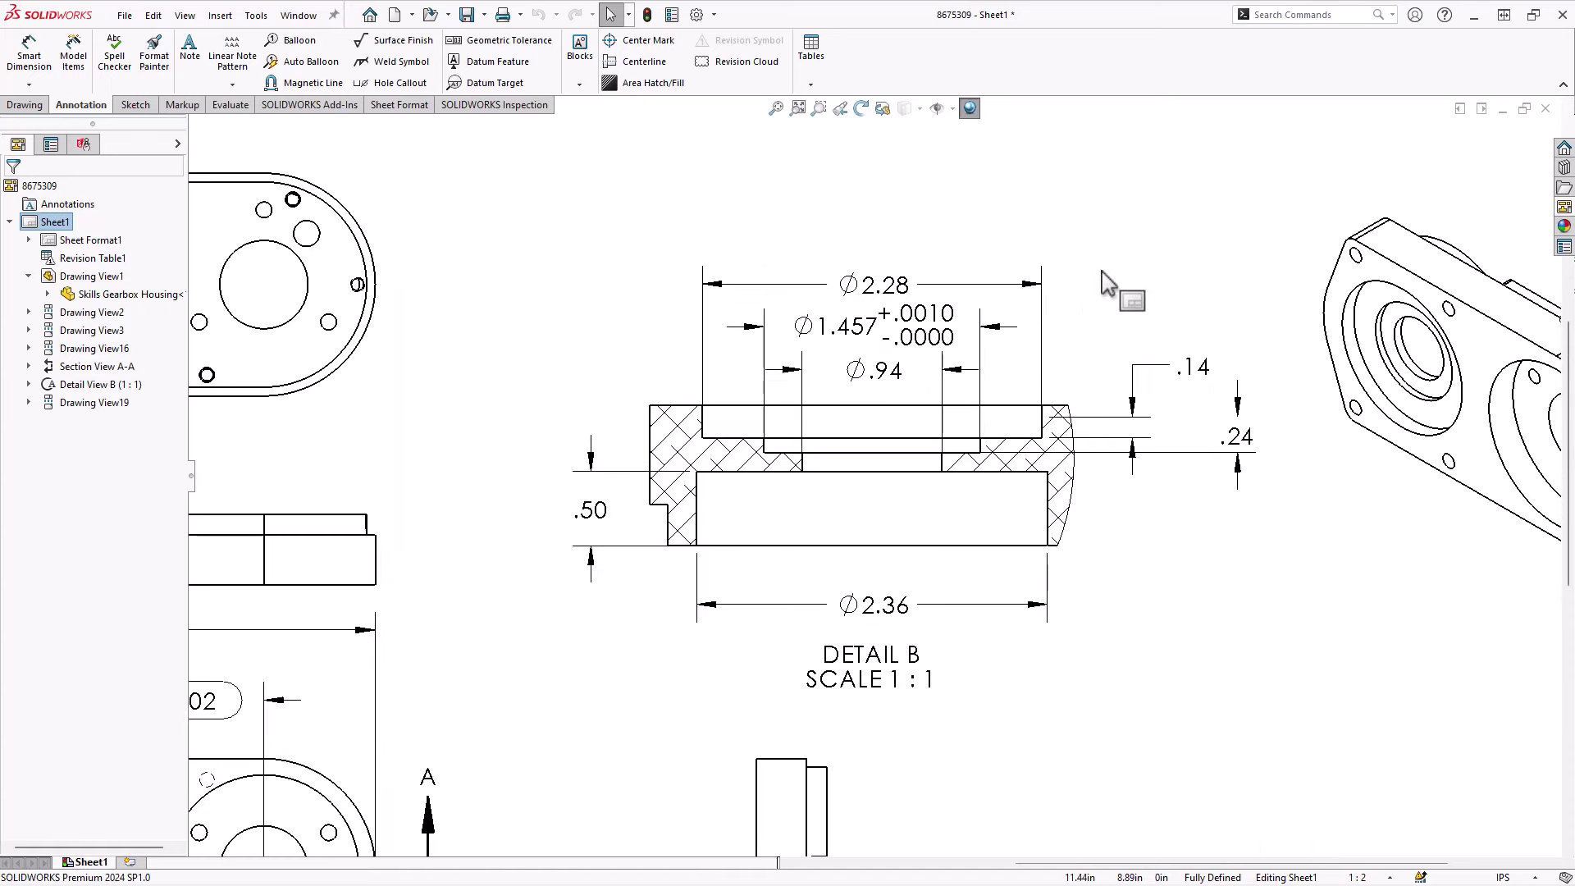
scroll(1087, 271, "up", 3)
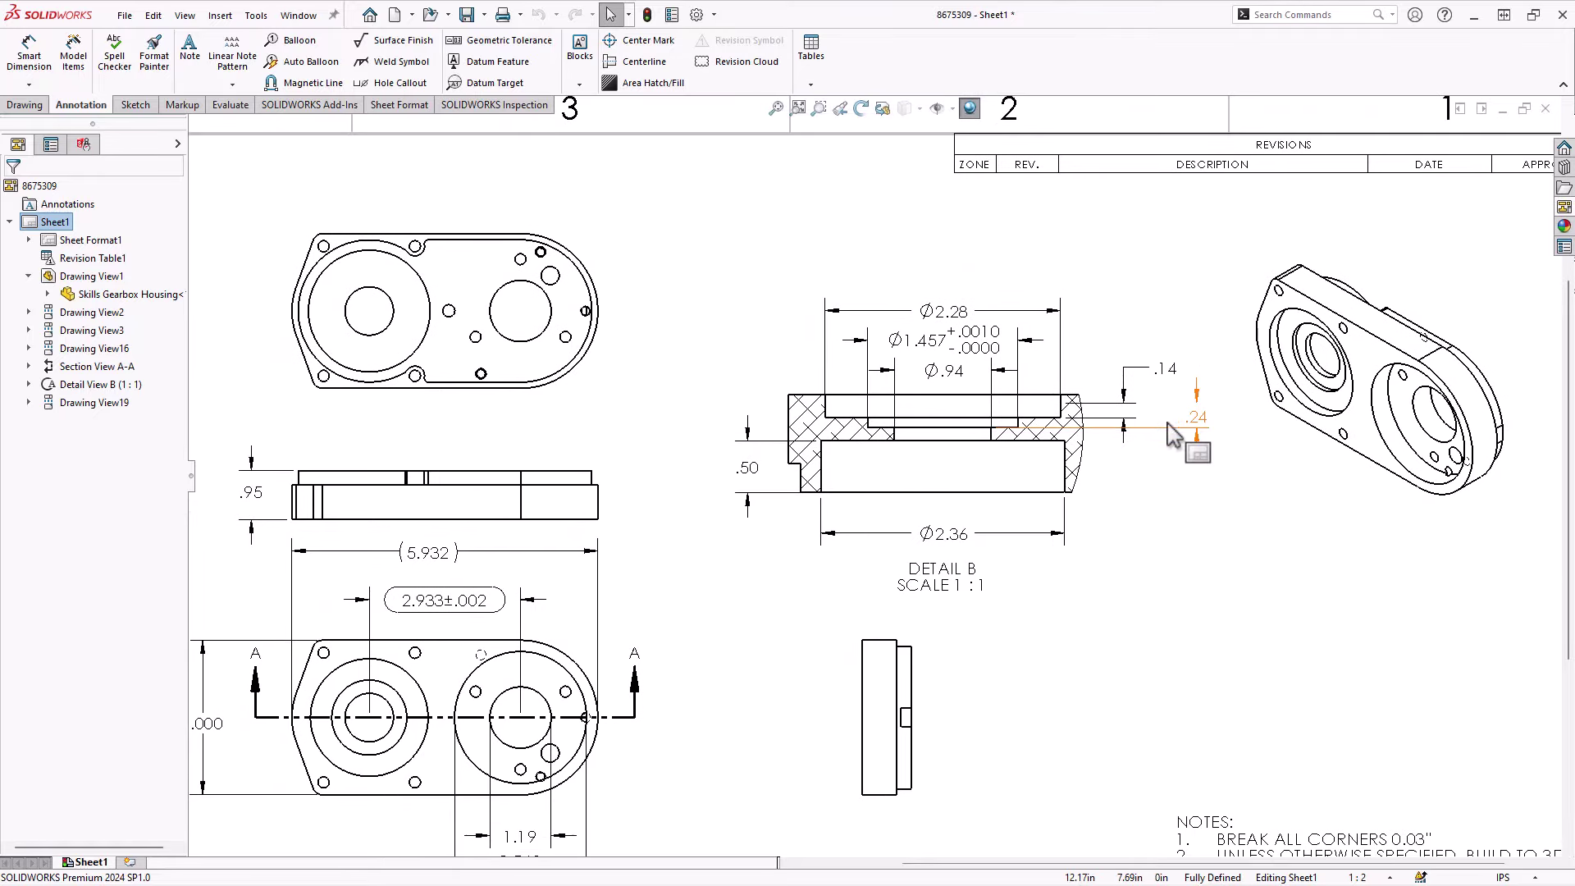
scroll(1189, 427, "down", 3)
scroll(1051, 419, "down", 2)
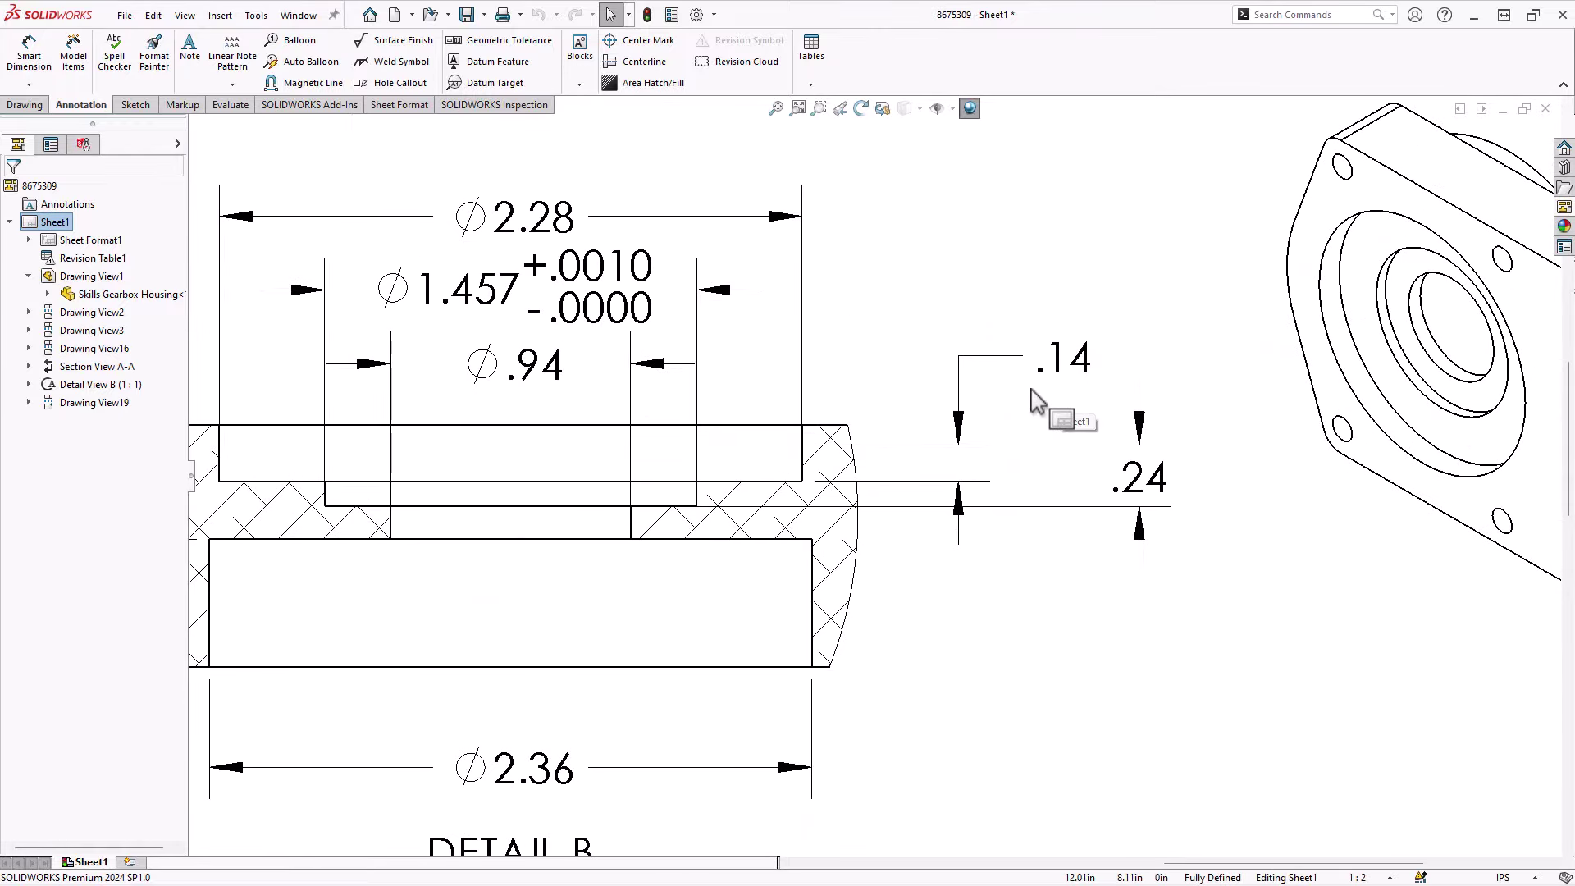
left_click(1049, 363)
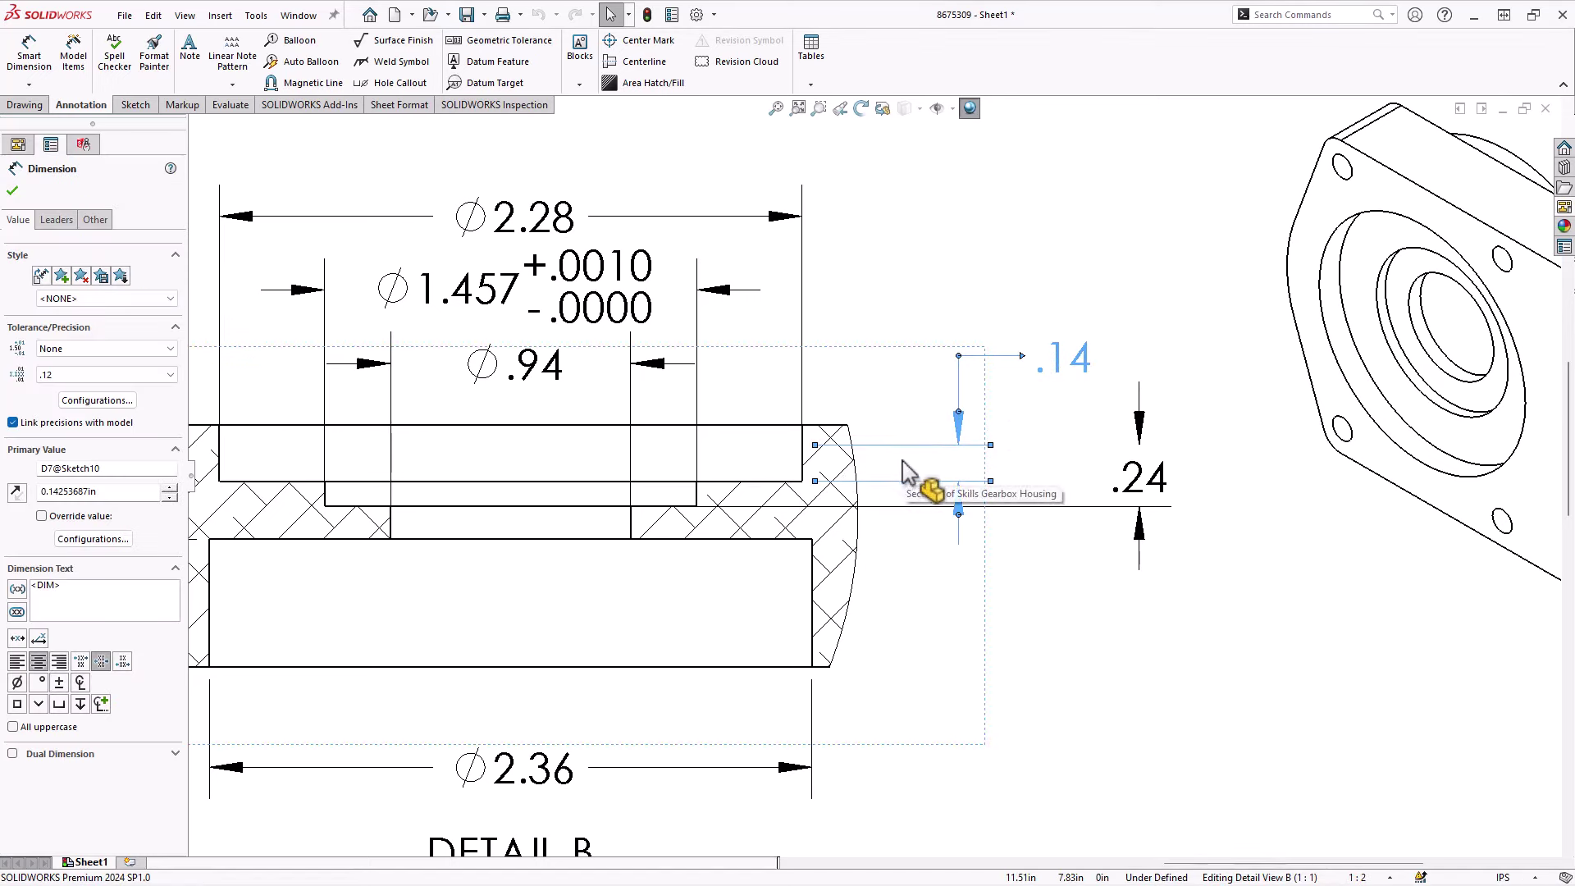
scroll(905, 473, "up", 3)
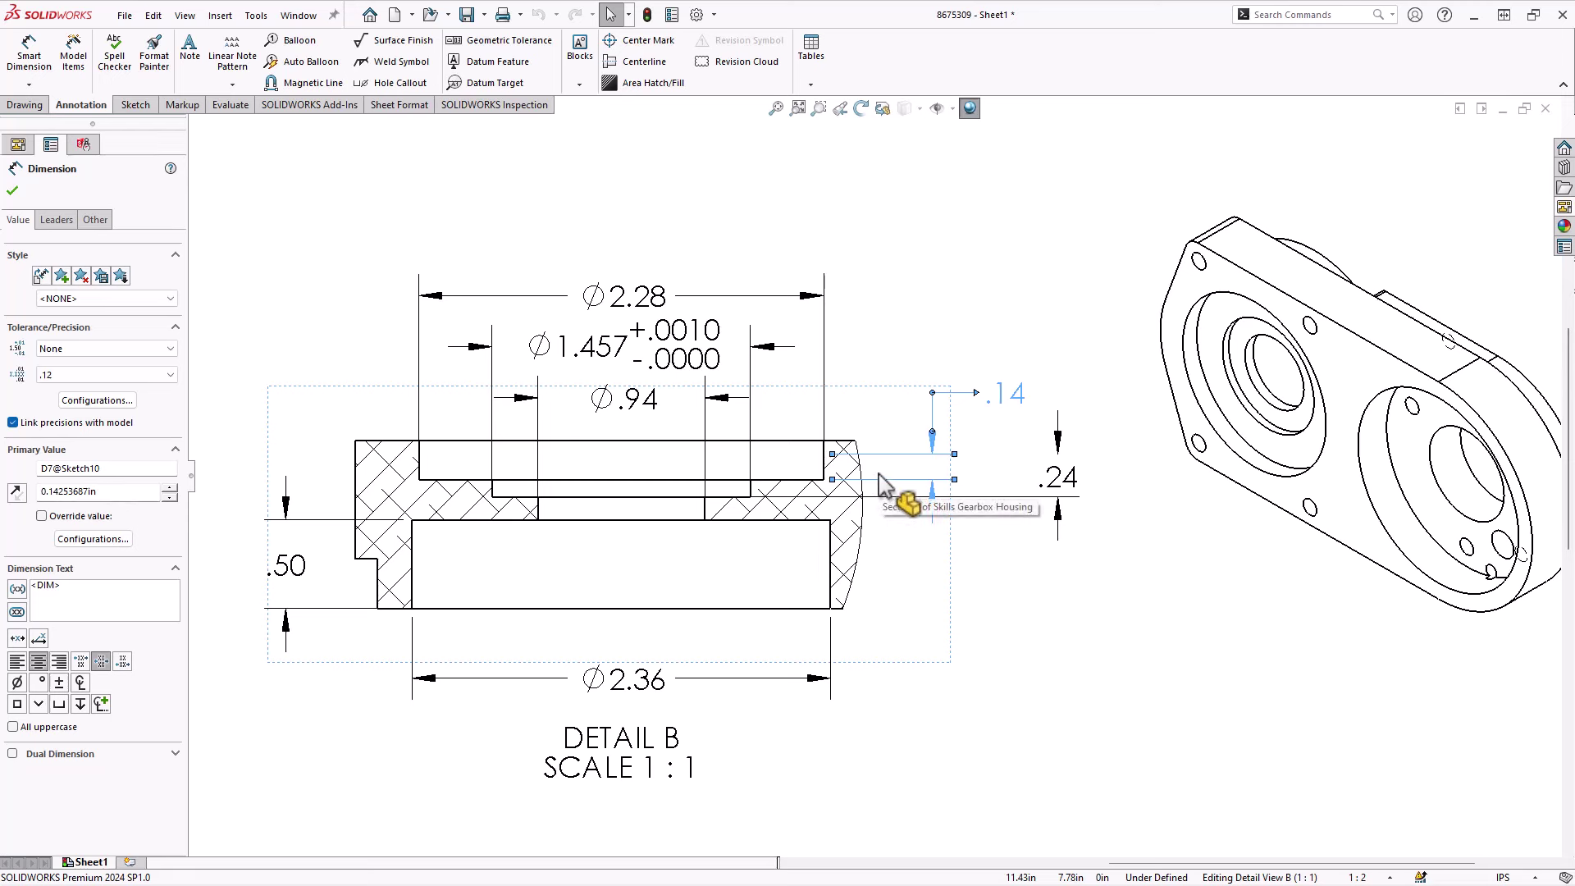
scroll(884, 484, "up", 1)
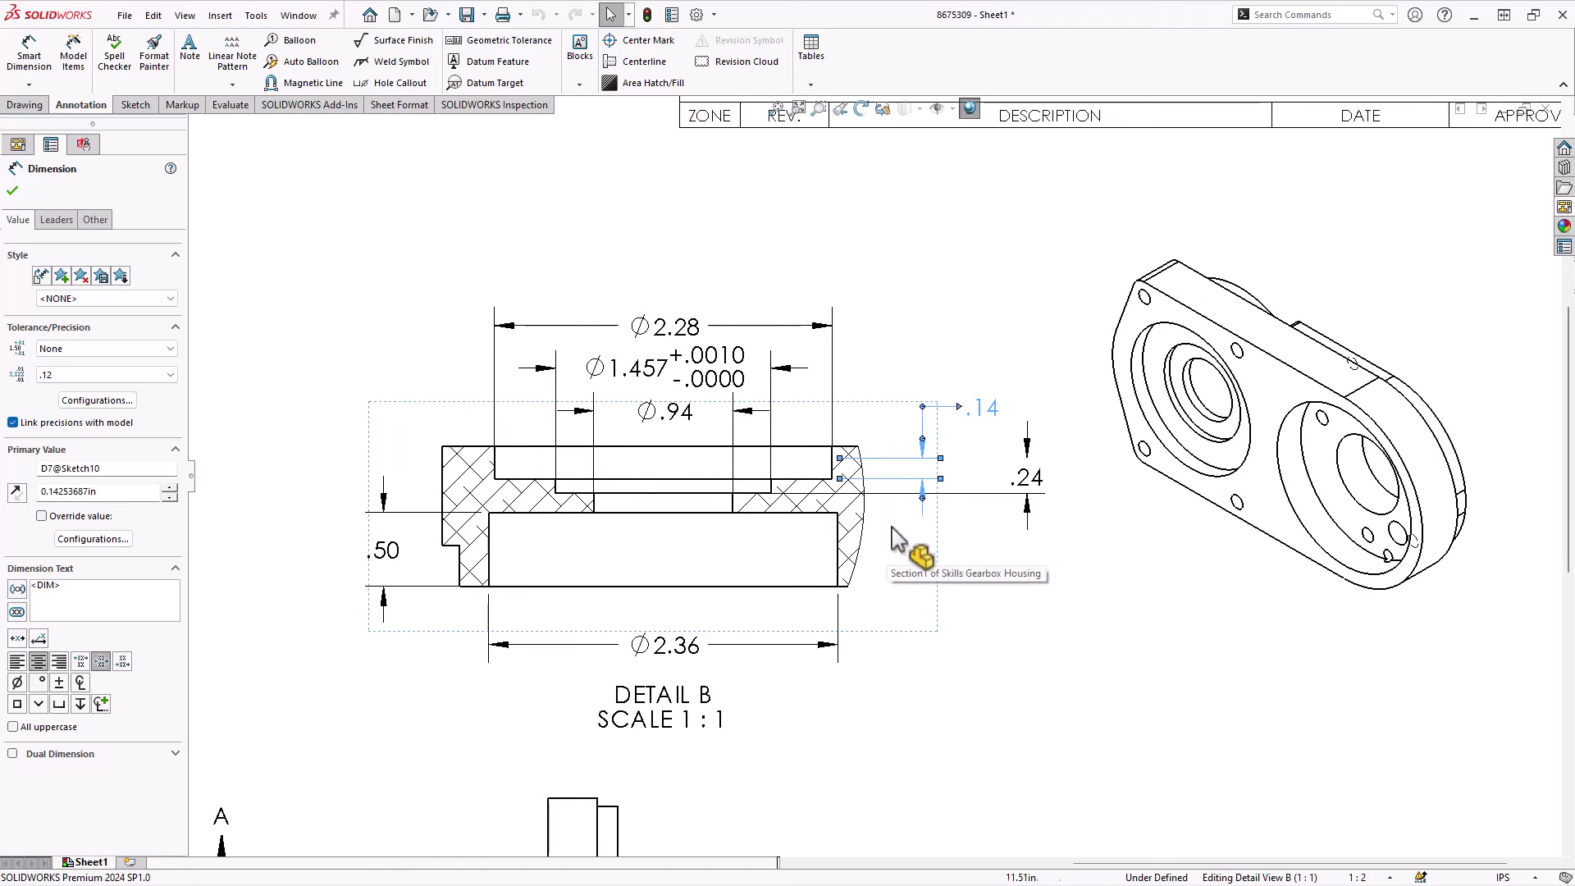
left_click(1021, 486)
key("Delete")
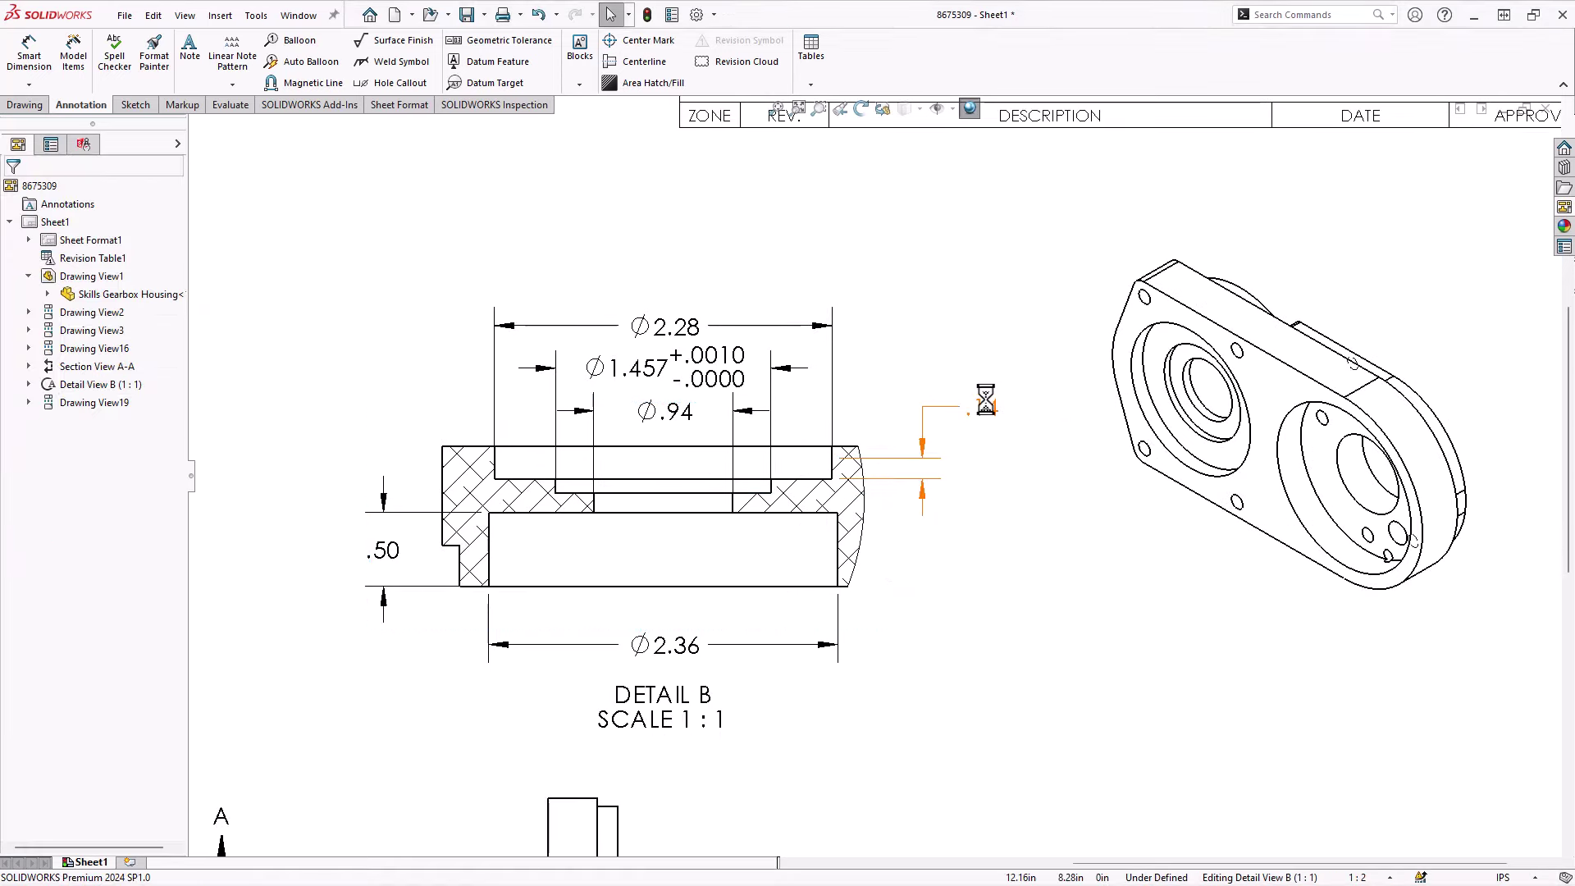
left_click(985, 407)
key("Delete")
Delete the .375 depth dimension from Section A-A
scroll(931, 578, "up", 3)
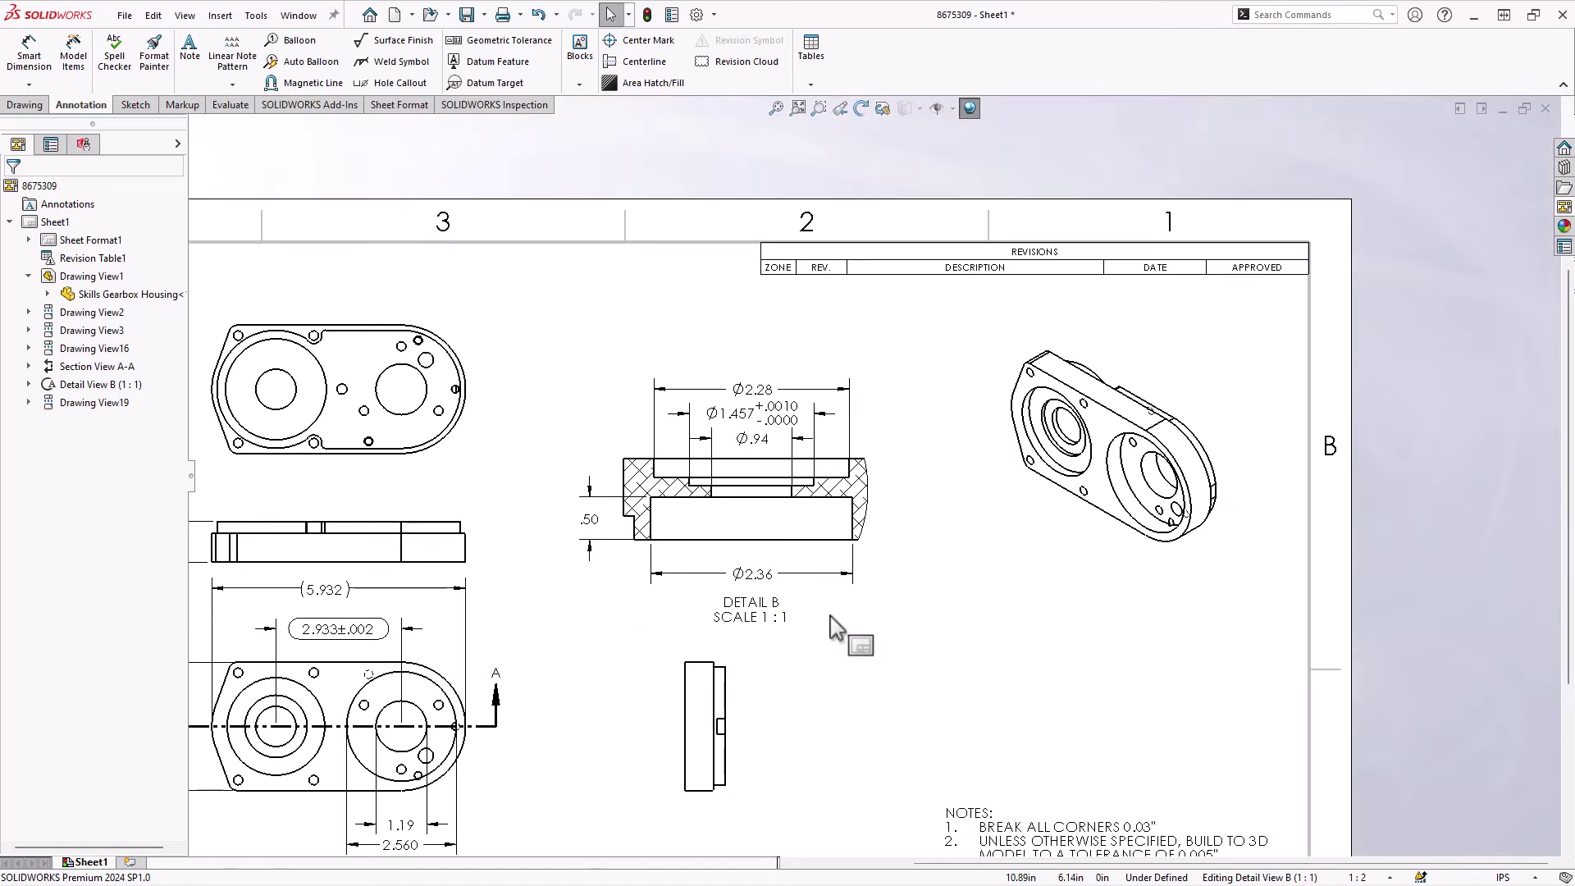
scroll(845, 632, "down", 1)
scroll(908, 648, "down", 1)
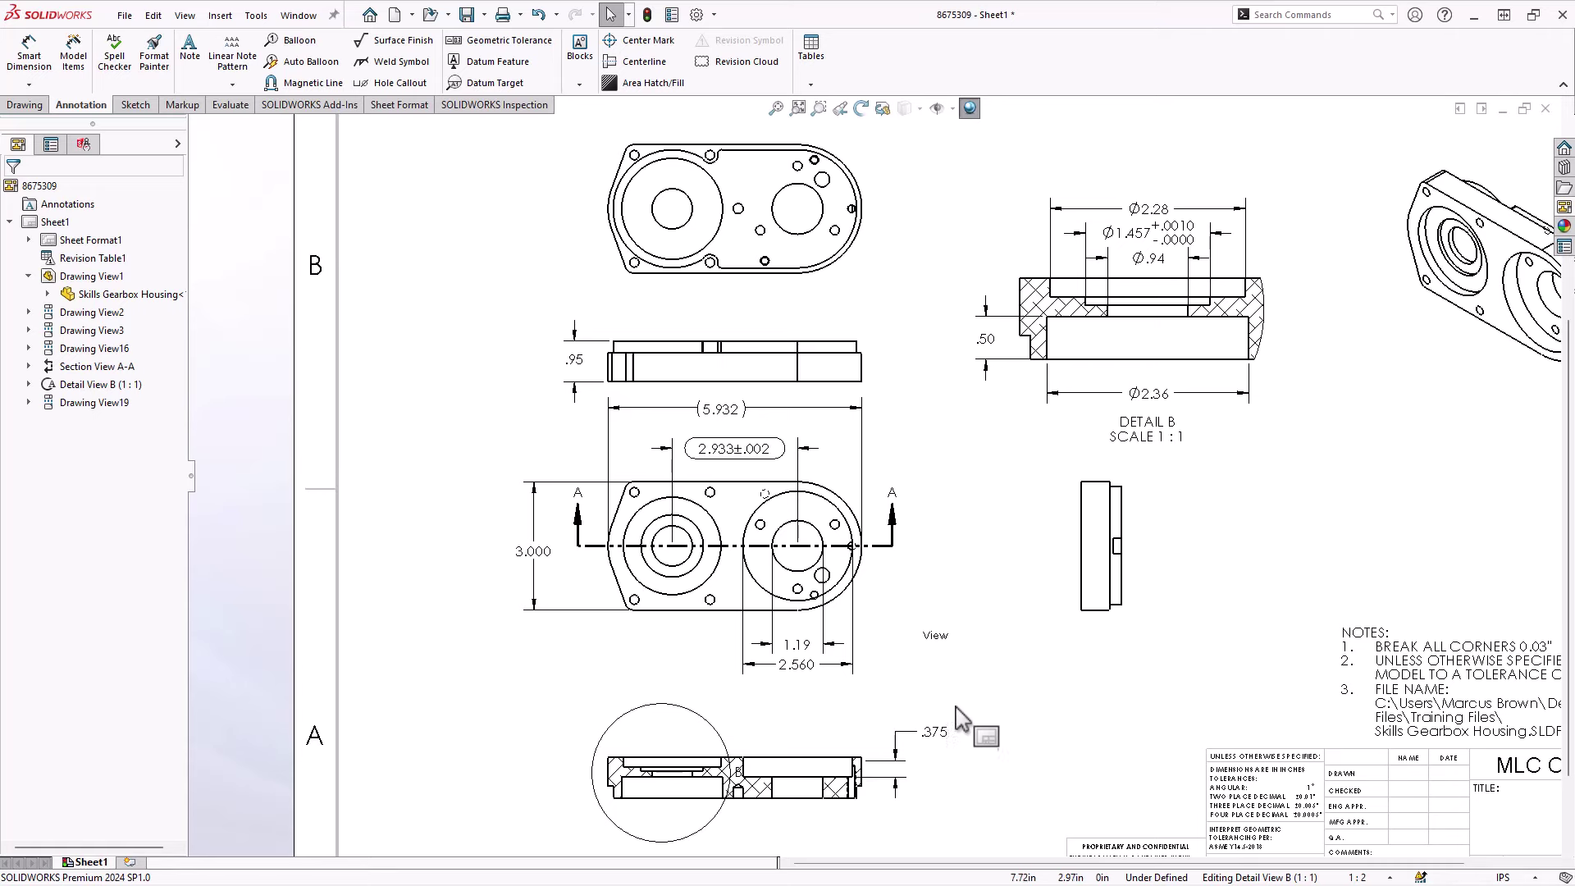
left_click_drag(935, 732, 843, 730)
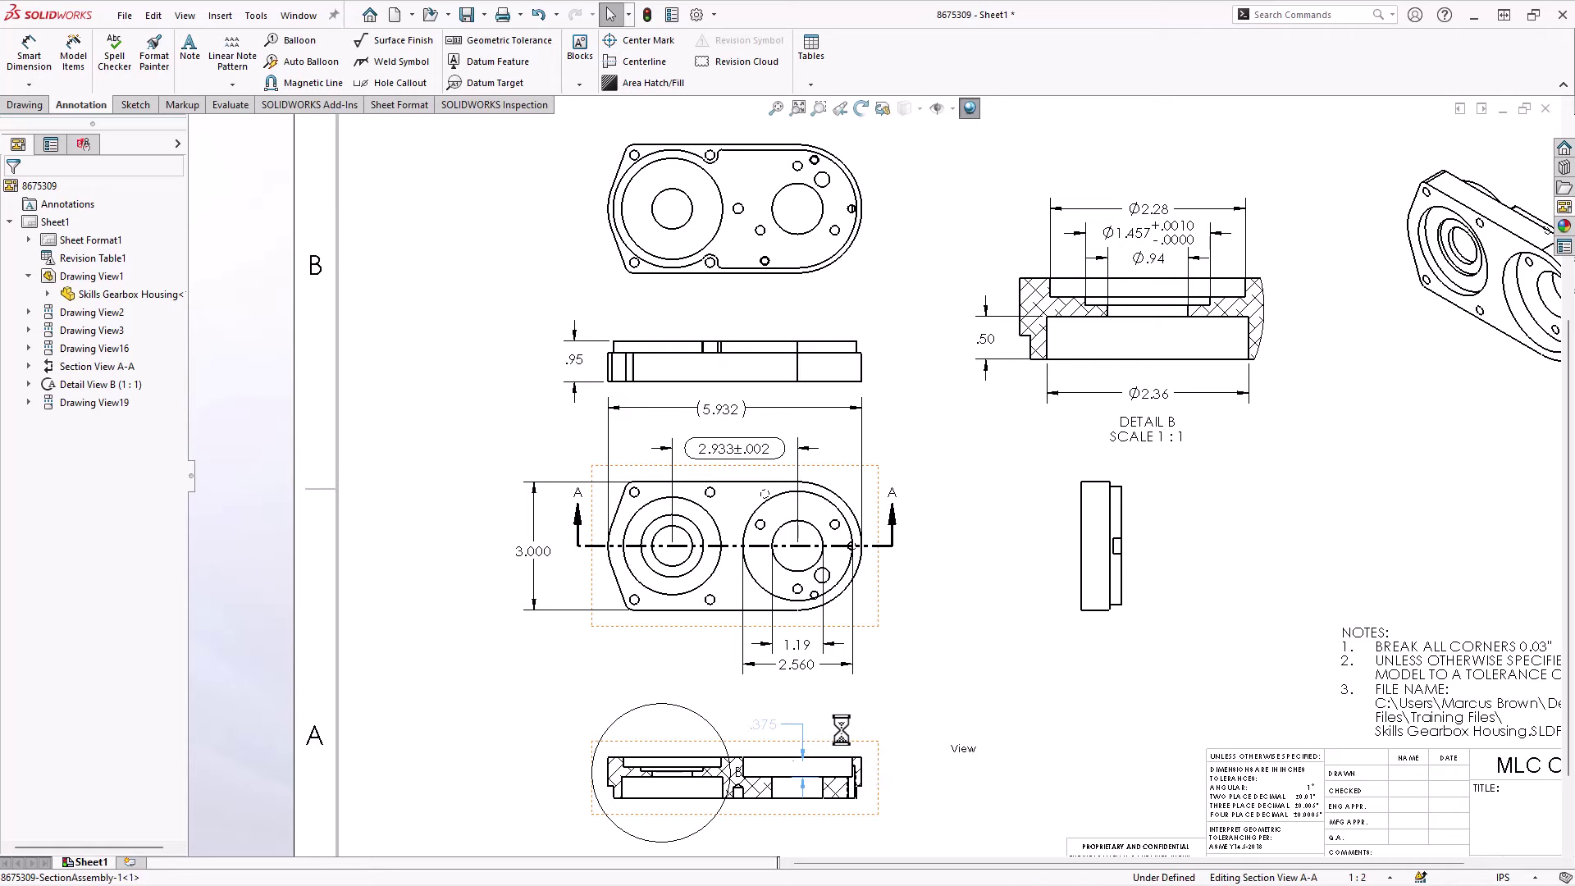
scroll(842, 747, "down", 5)
scroll(845, 755, "down", 2)
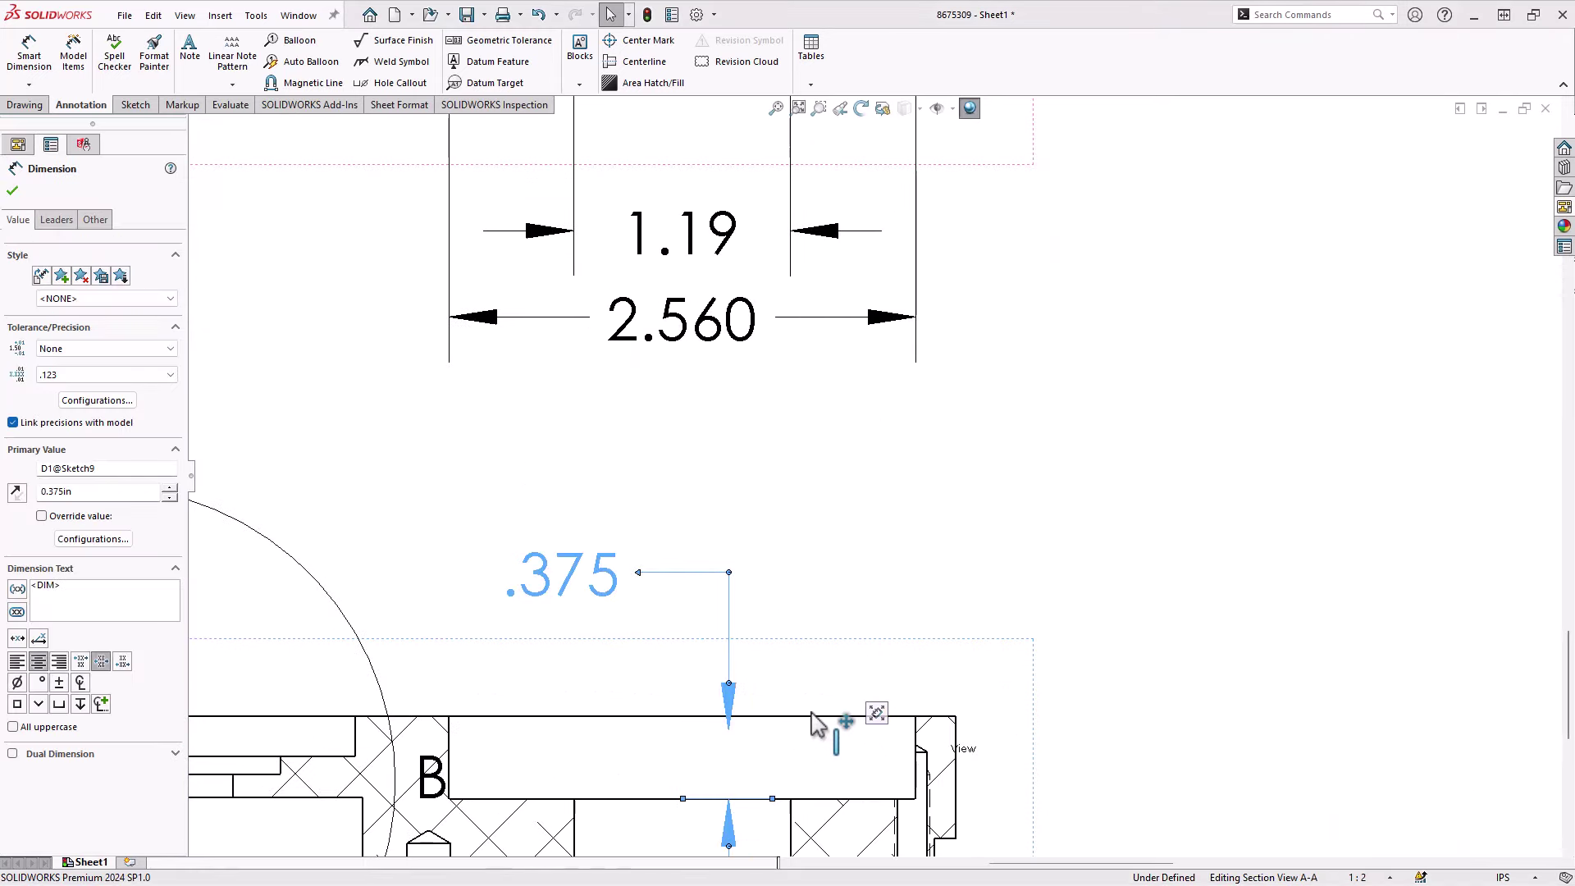
middle_click_drag(907, 632, 908, 527, "ctrl")
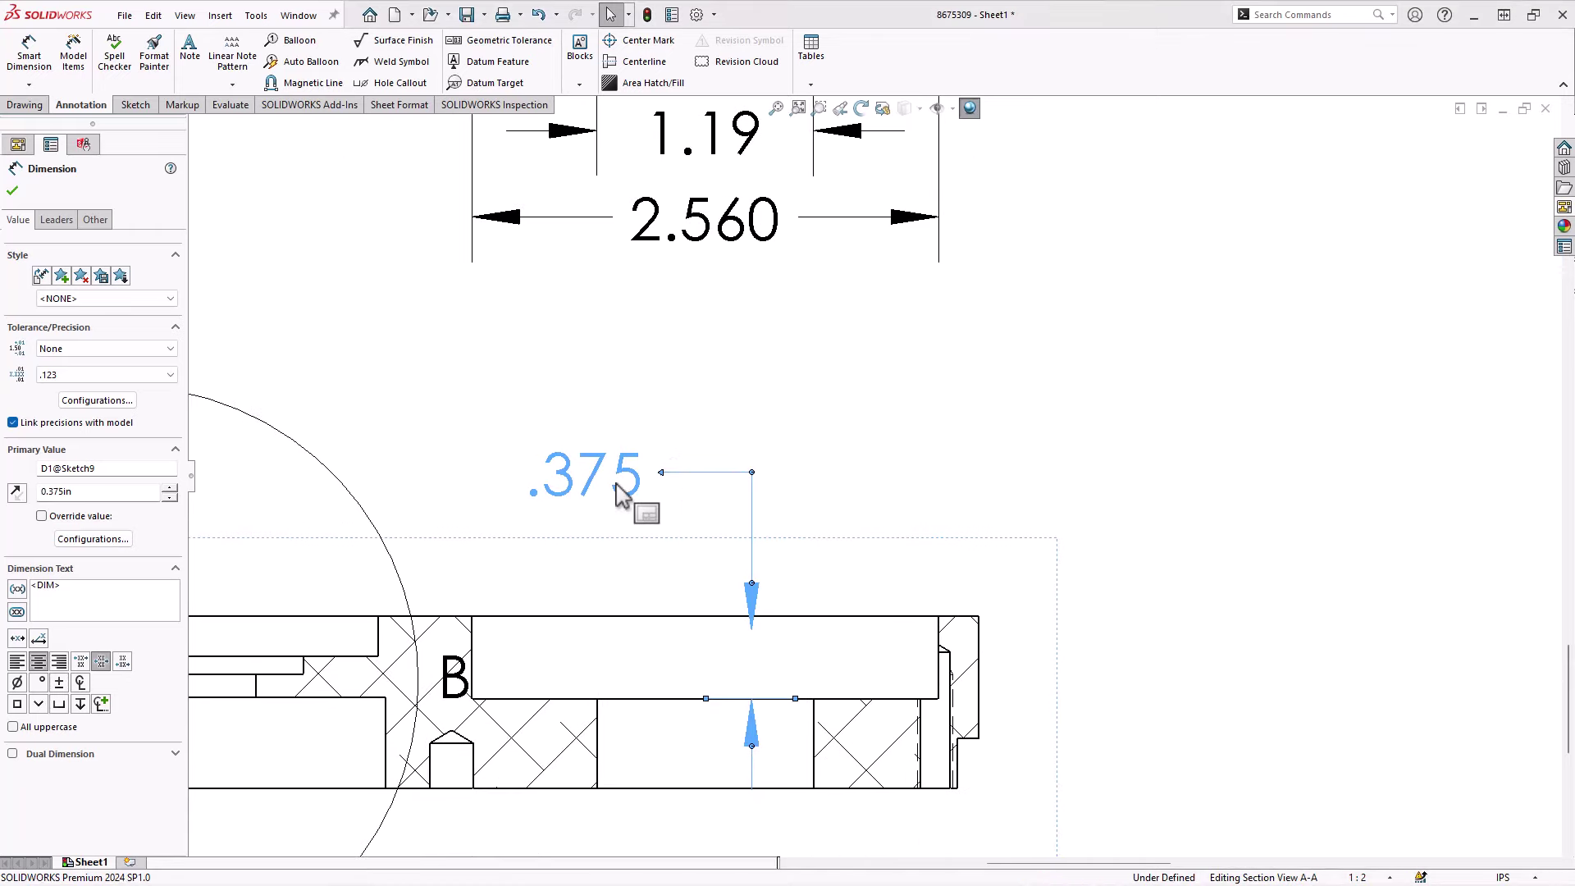
key("Delete")
scroll(966, 446, "up", 4)
scroll(944, 525, "up", 4)
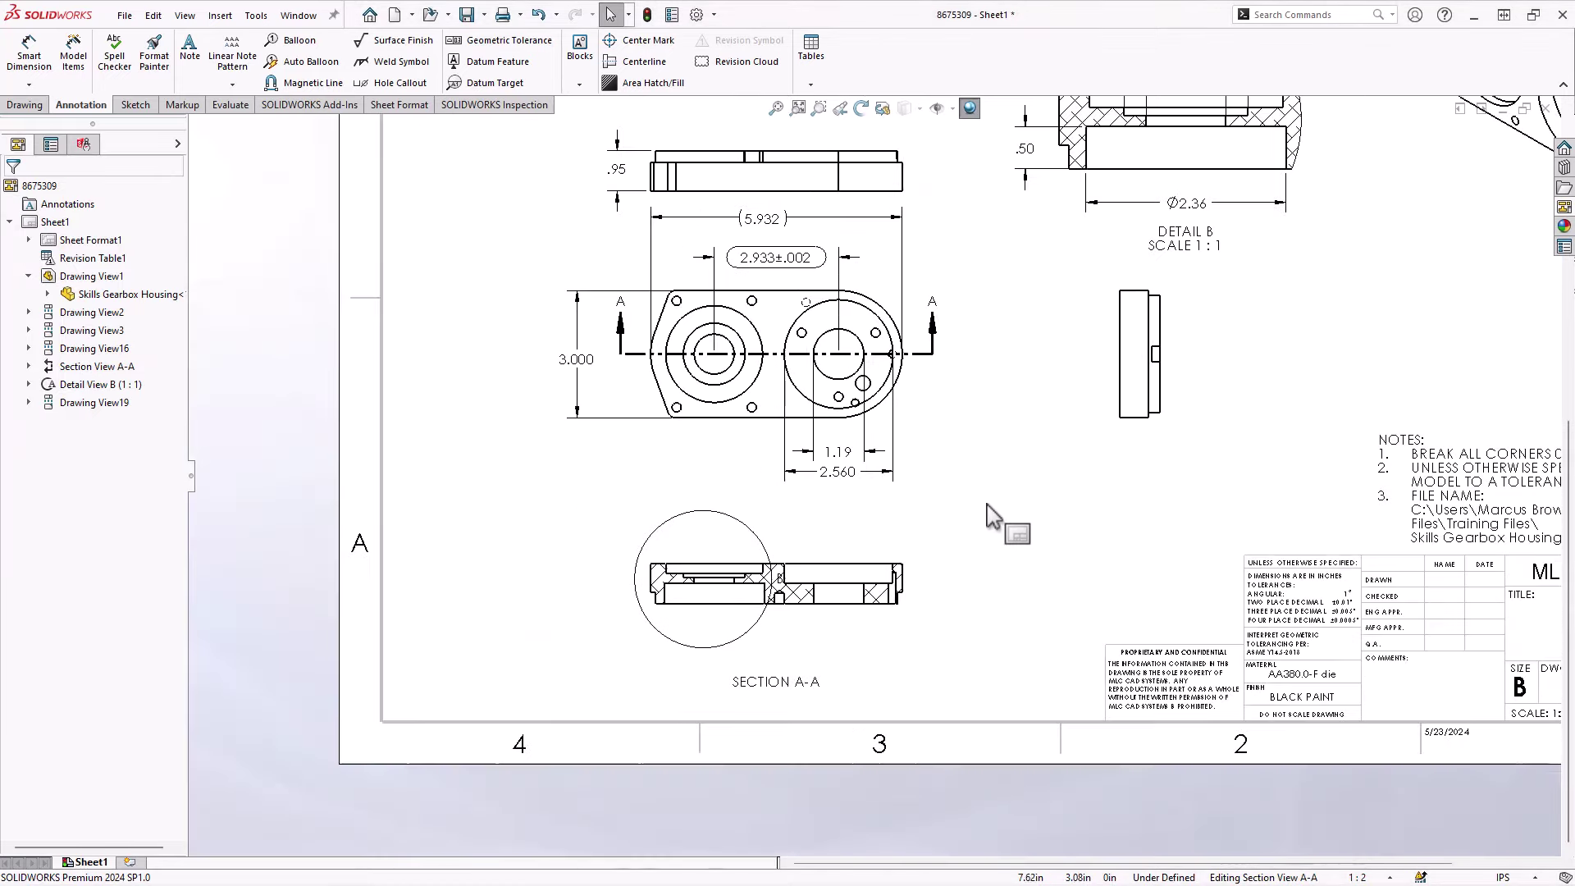
scroll(907, 556, "down", 2)
key("f")
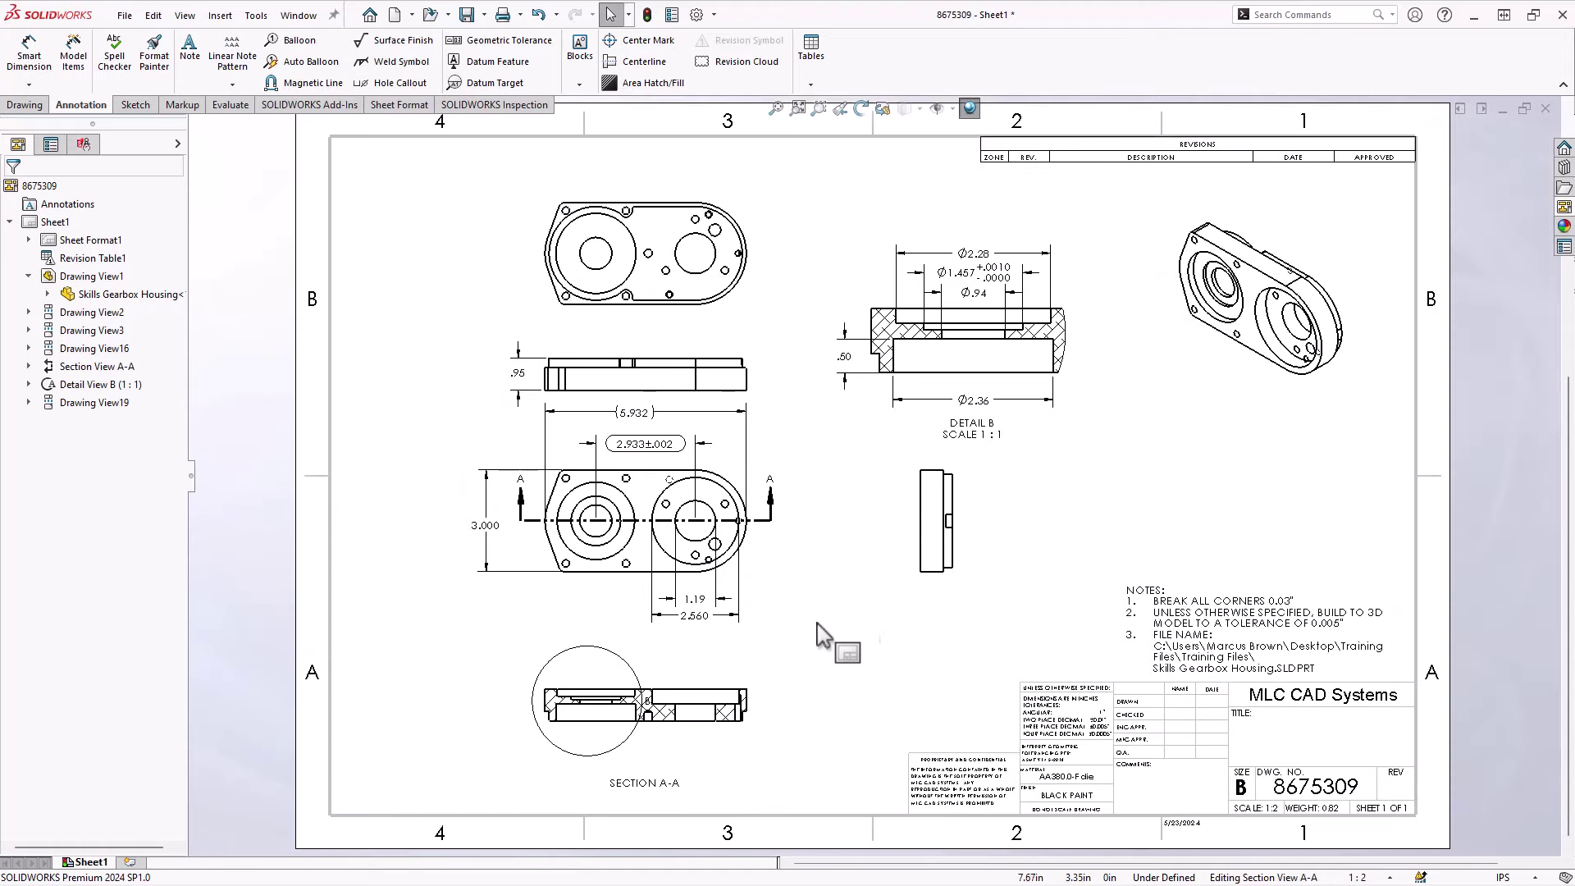
left_click(808, 631)
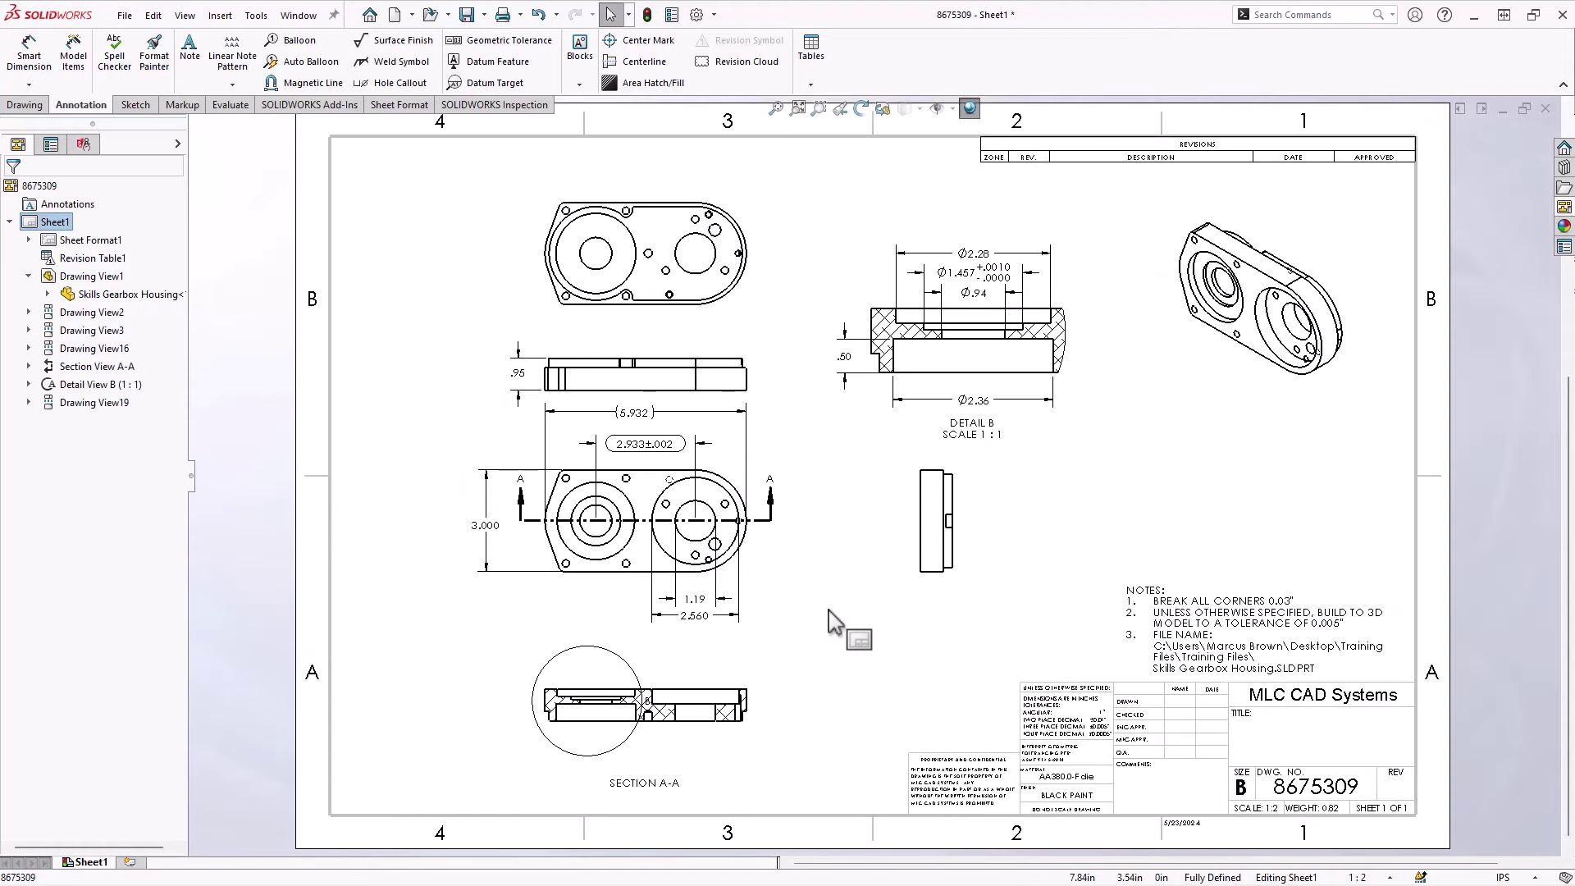
Examine the tolerance settings of the inspection dimension between the two bore centers in the front view
scroll(646, 449, "down", 8)
left_click(646, 445)
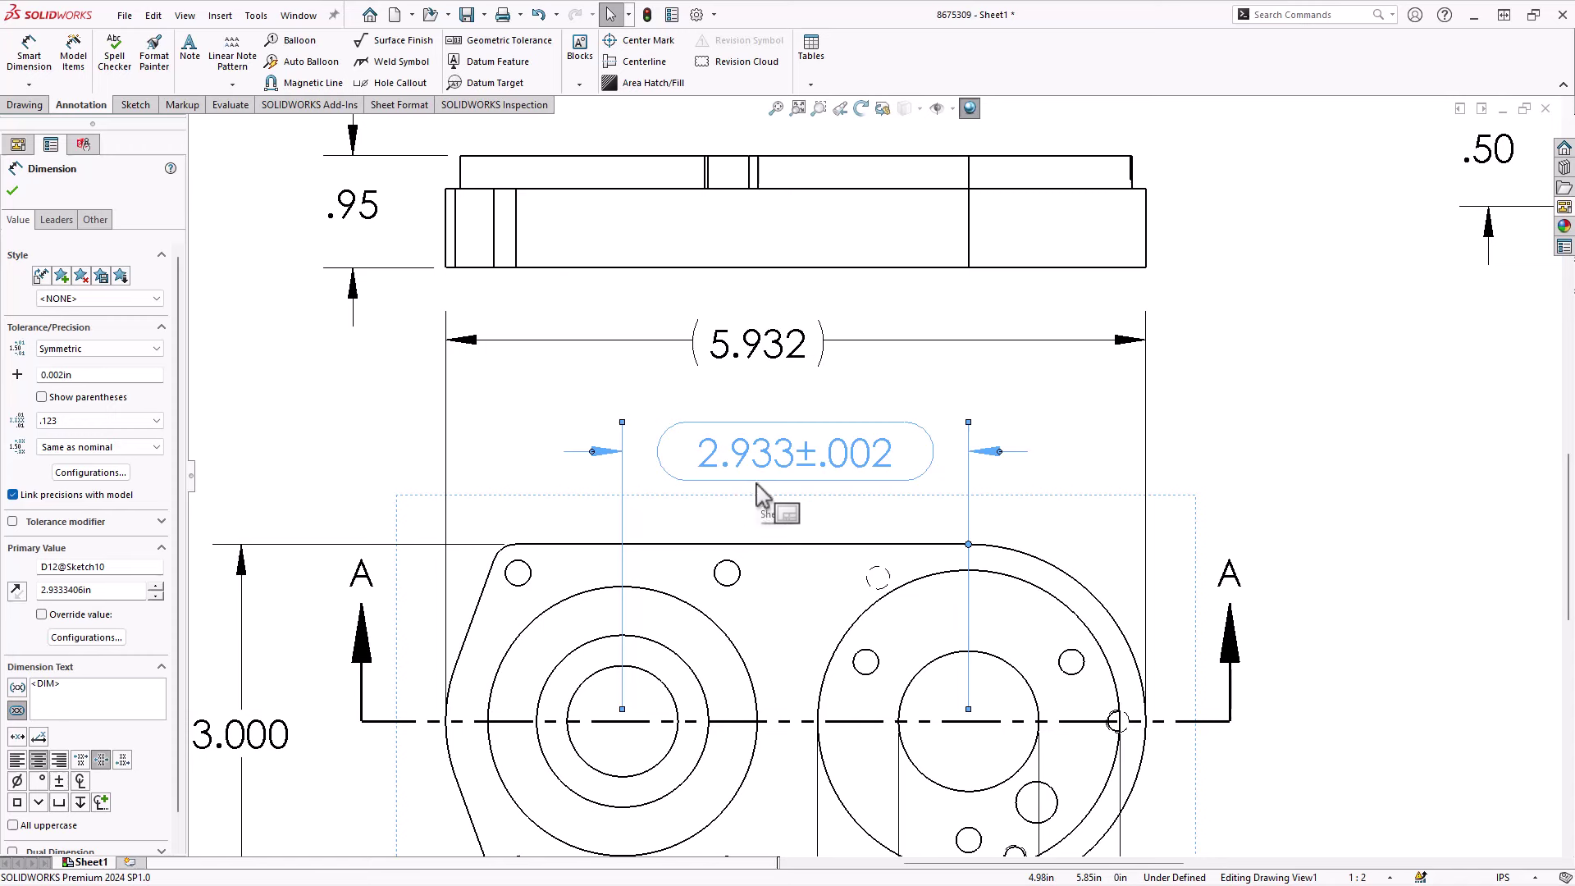
scroll(1280, 450, "up", 2)
left_click(1217, 509)
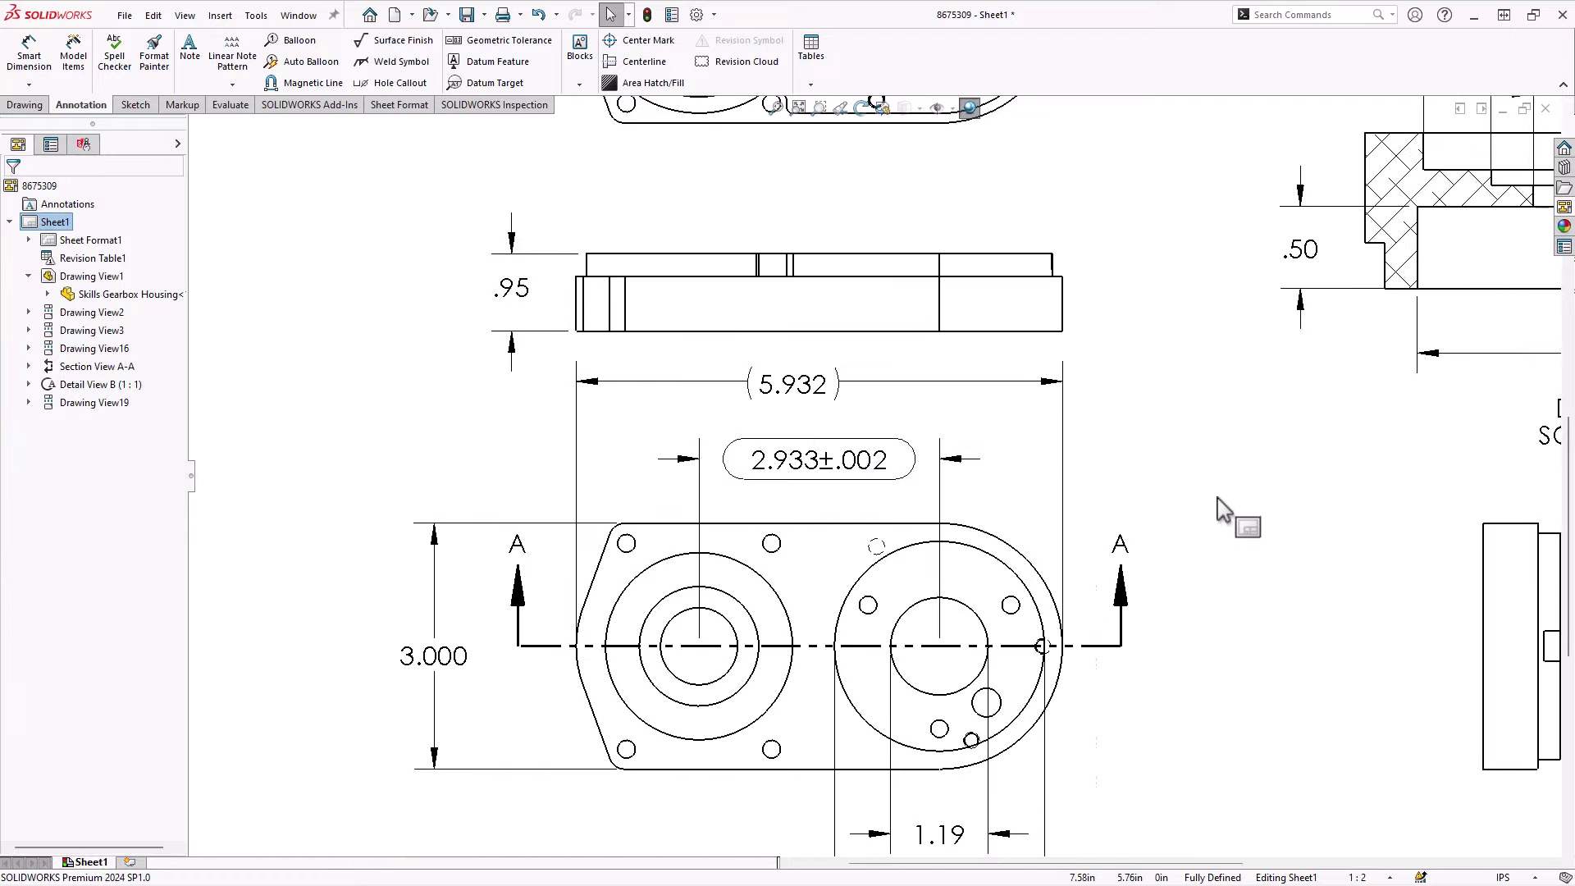
scroll(1217, 508, "up", 3)
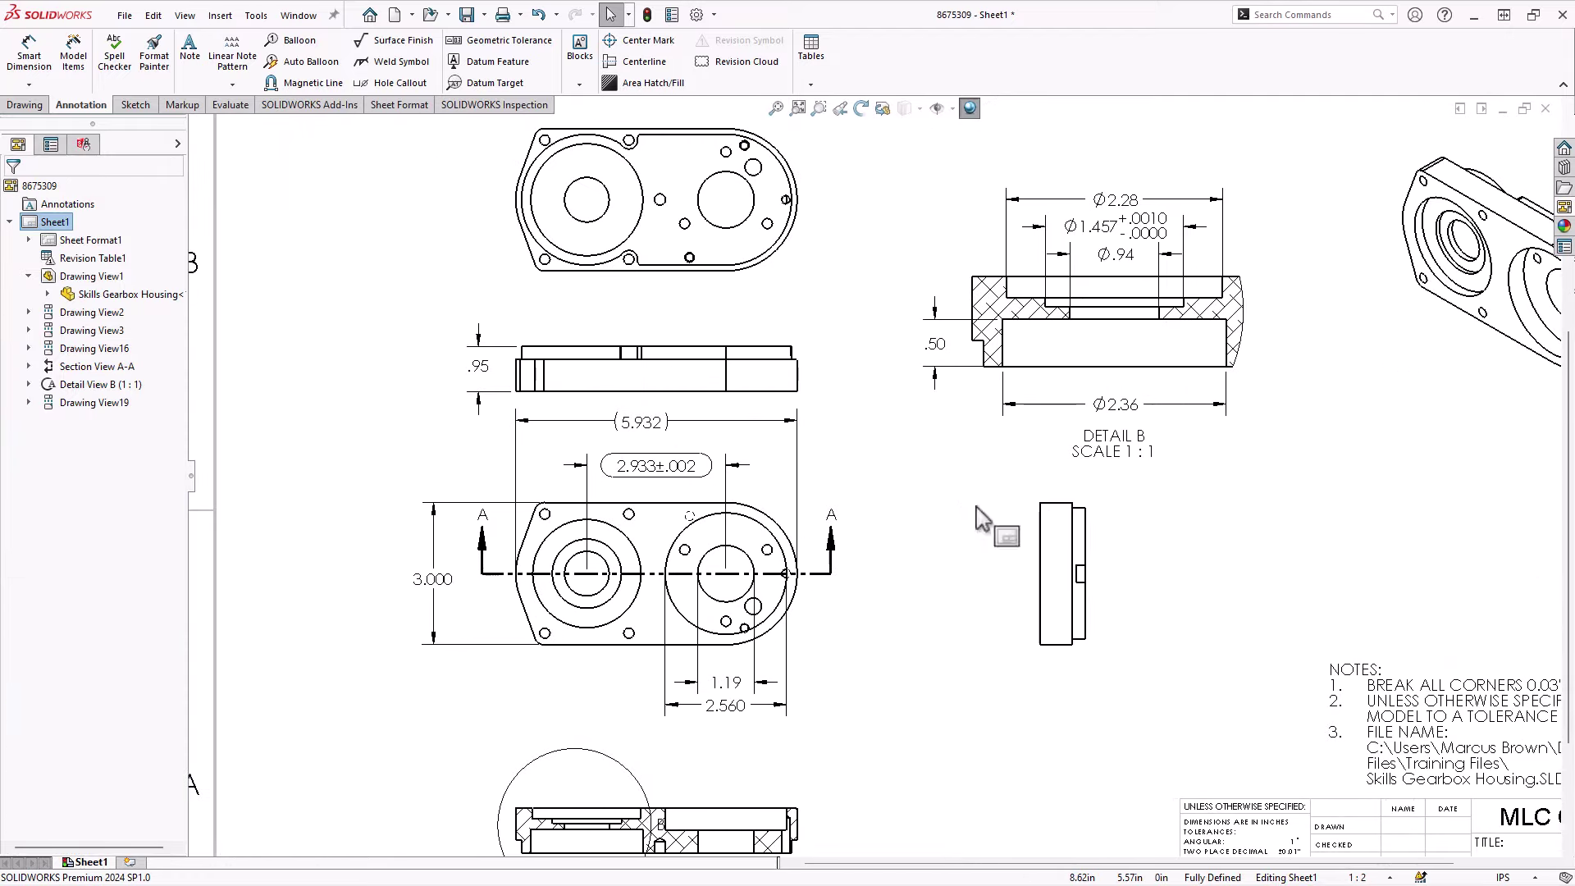
mouse_move(977, 519)
middle_mouse_down()
mouse_move(890, 545)
mouse_move(767, 541)
middle_mouse_up()
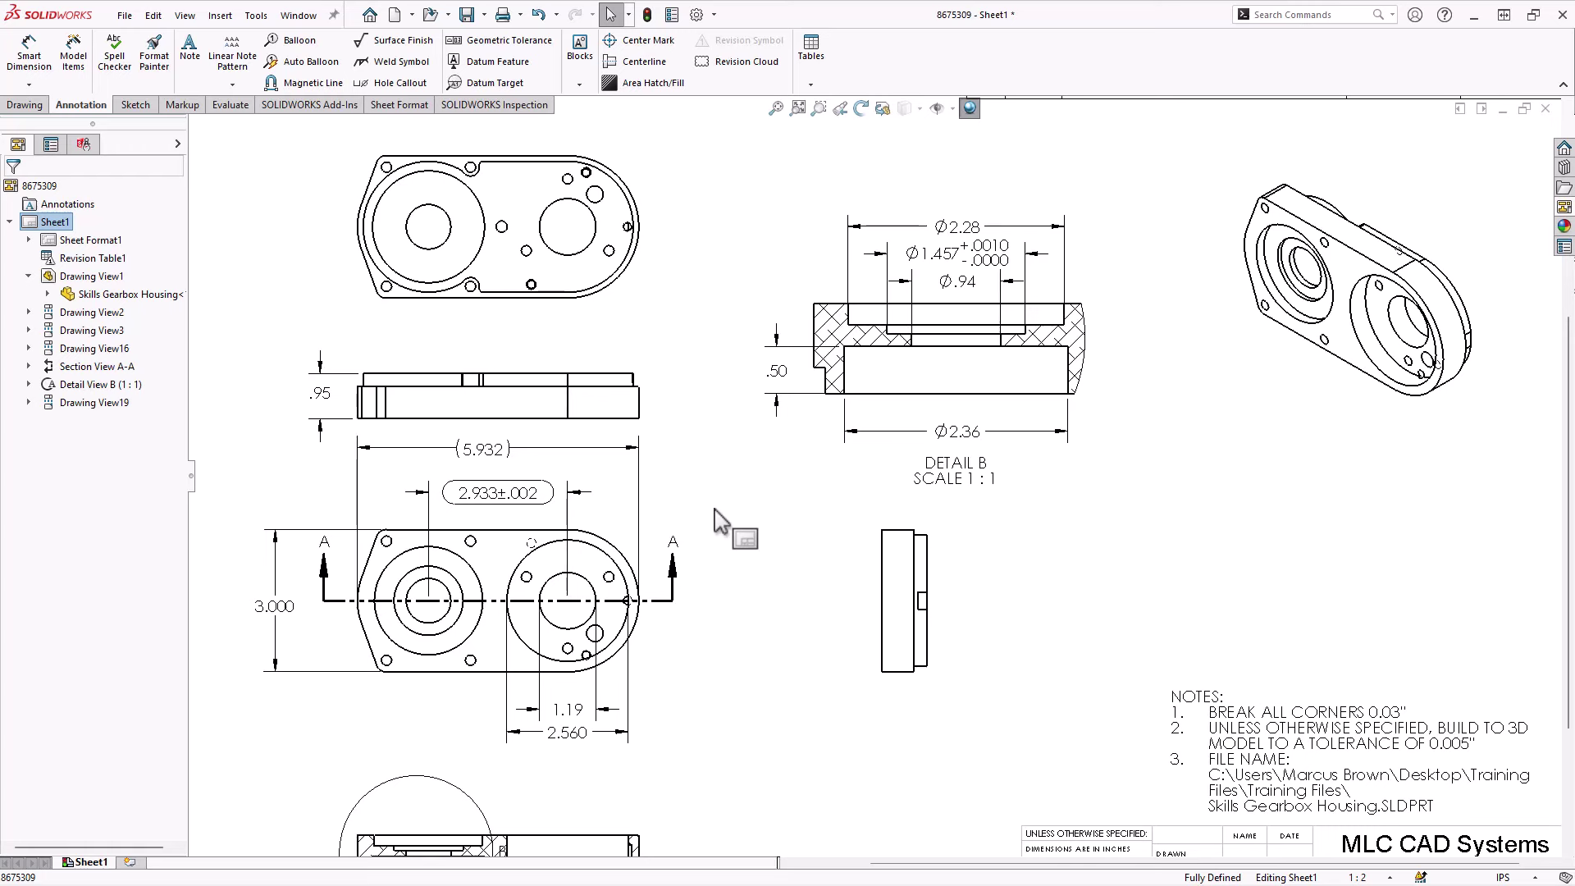
key("f")
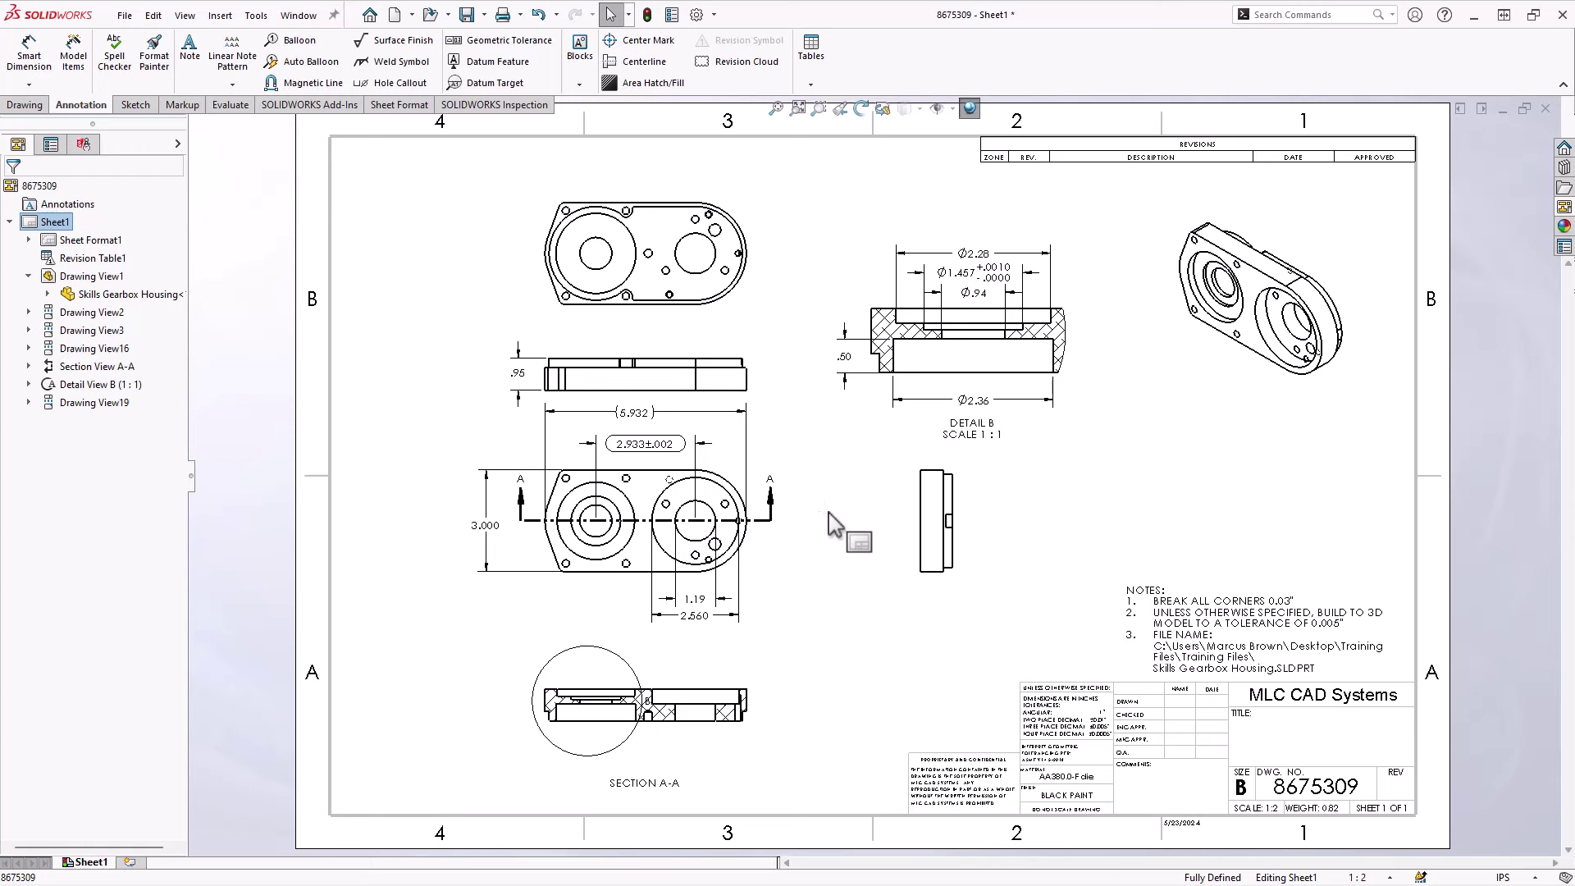